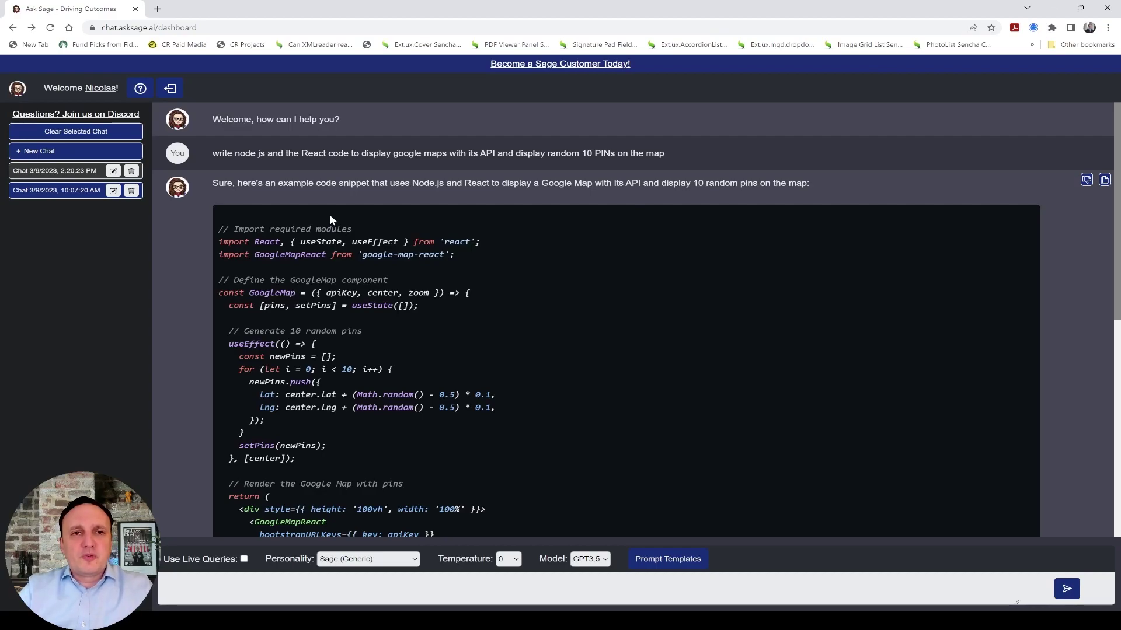
Step: Rename the first saved chat in the sidebar to 'Javascript code'
{"action": "left_click", "coordinate": [113, 171]}
{"action": "left_click_drag", "start_coordinate": [536, 358], "coordinate": [395, 373]}
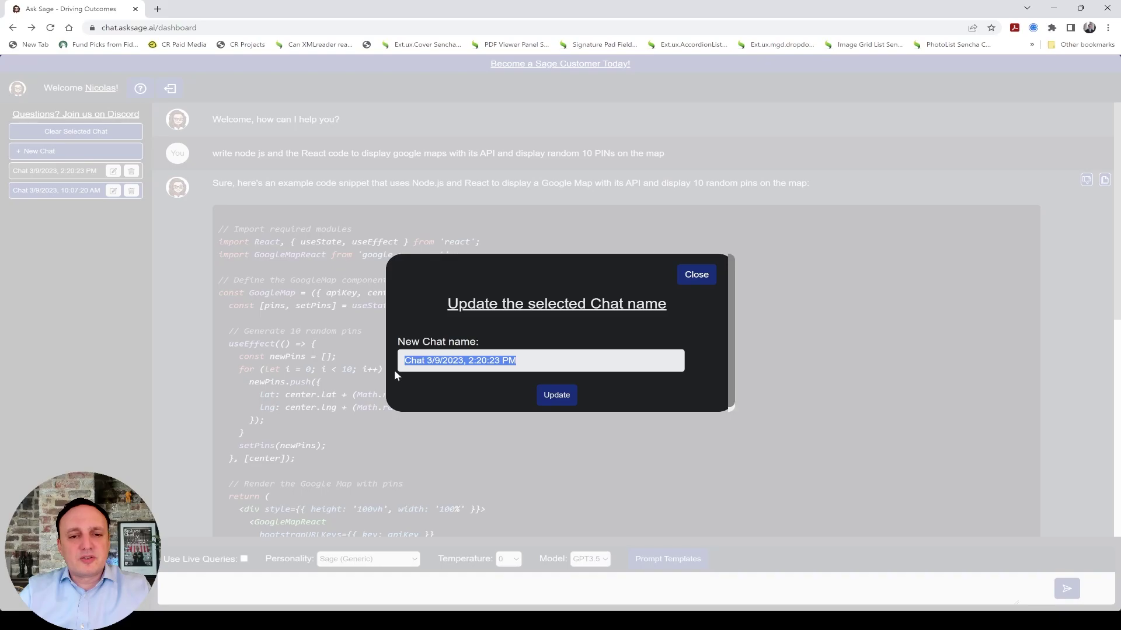
{"action": "type", "text": "Javascript code"}
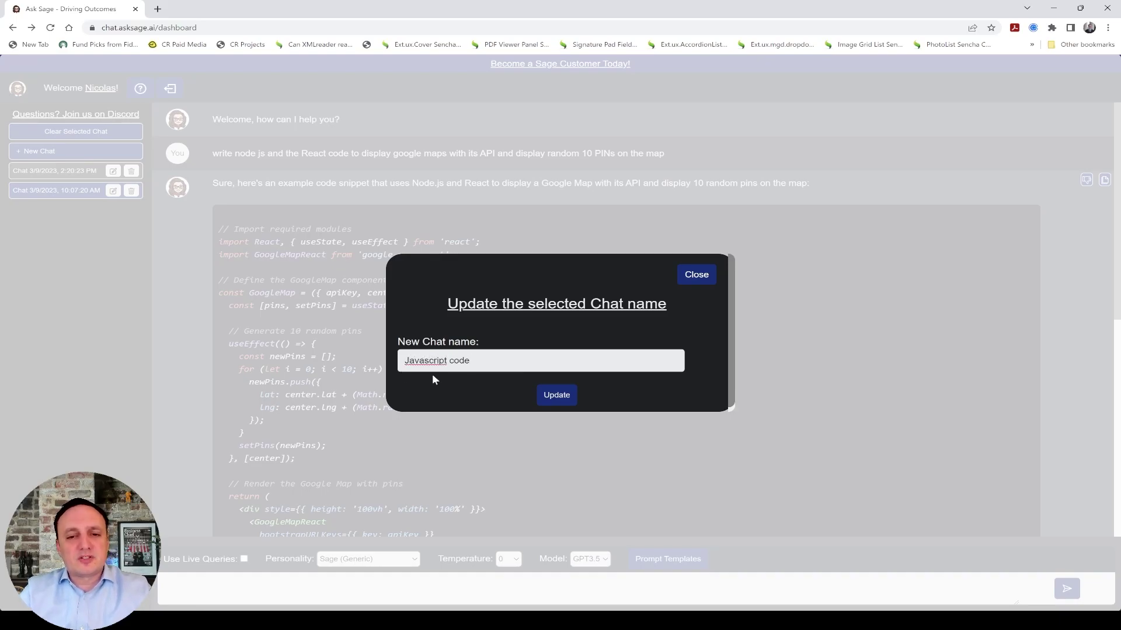
{"action": "left_click", "coordinate": [557, 393]}
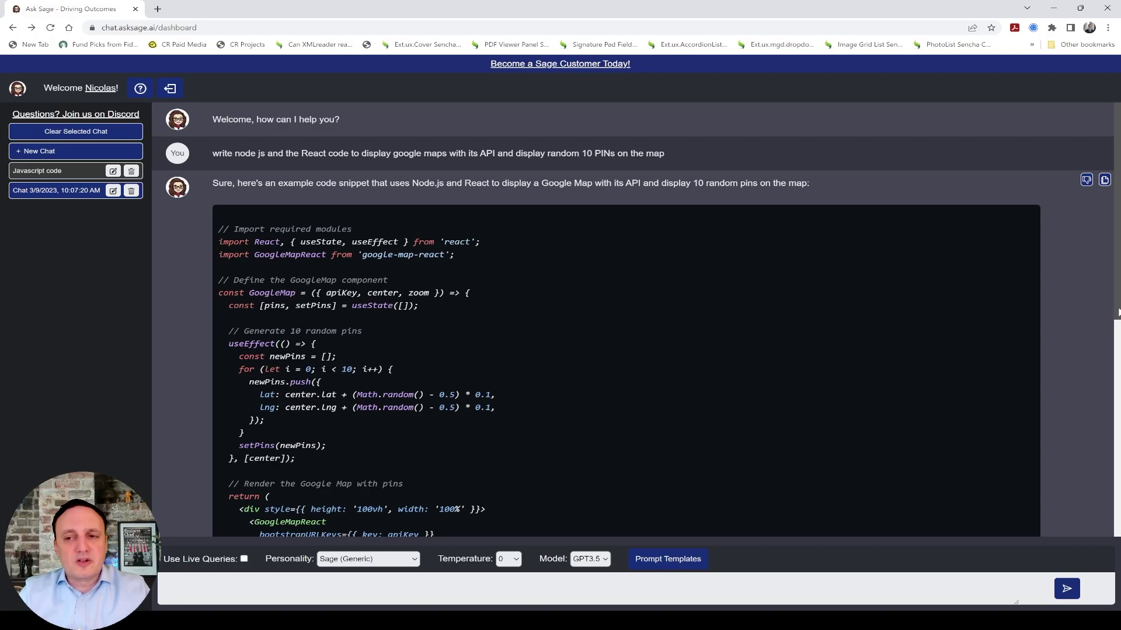
{"action": "scroll", "coordinate": [1117, 315], "scroll_direction": "down", "scroll_amount": 3}
{"action": "scroll", "coordinate": [693, 334], "scroll_direction": "down", "scroll_amount": 5}
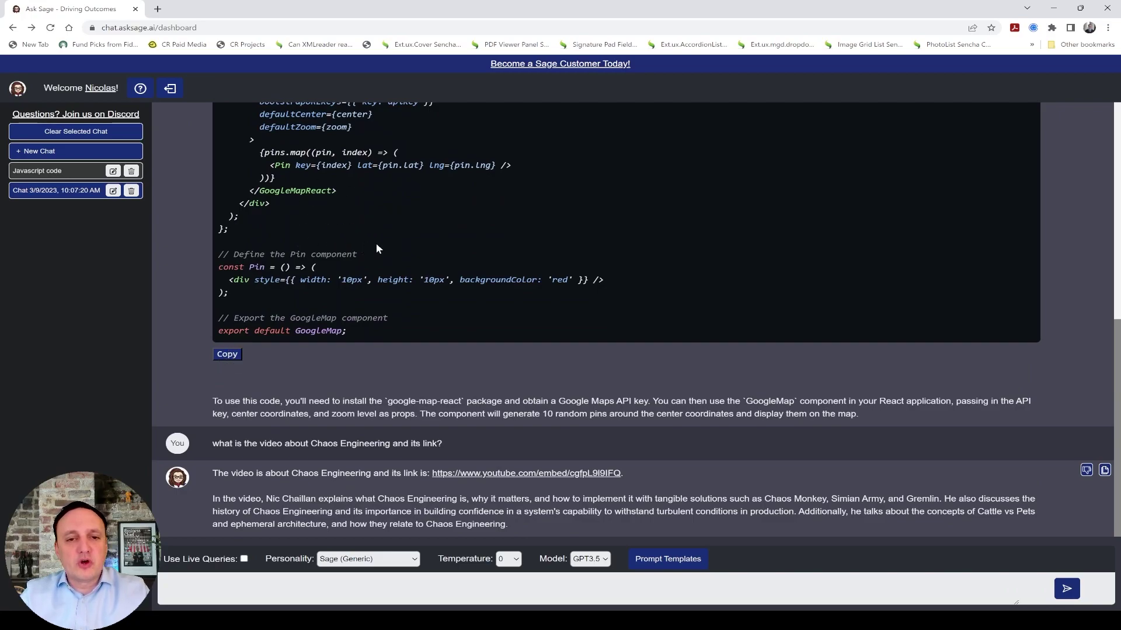
{"action": "scroll", "coordinate": [398, 248], "scroll_direction": "up", "scroll_amount": 9}
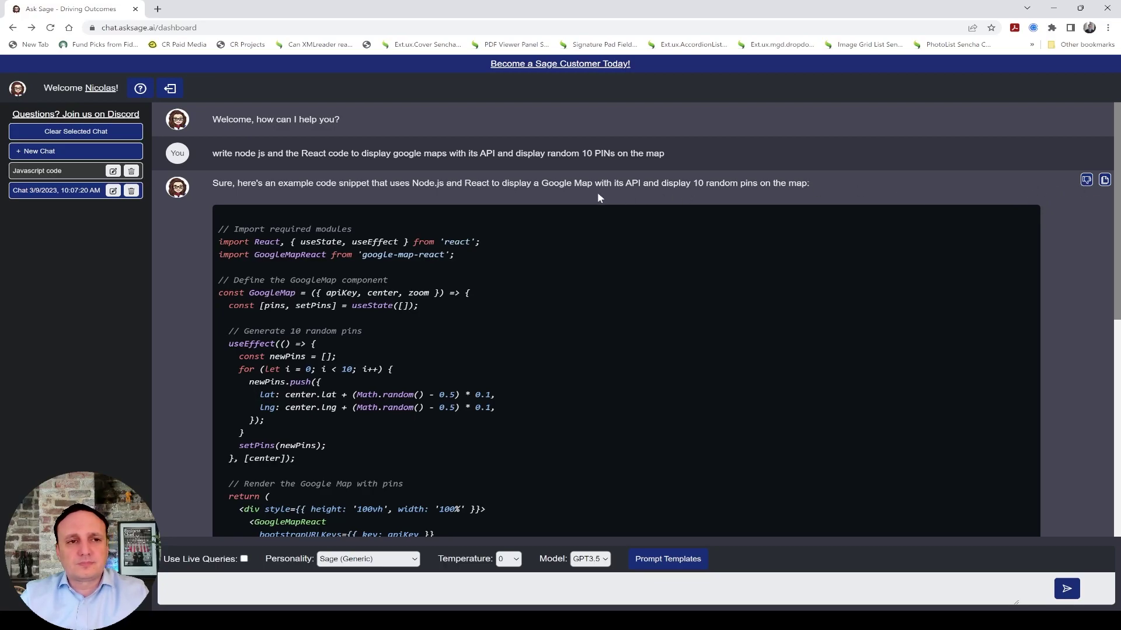
{"action": "left_click", "coordinate": [95, 89]}
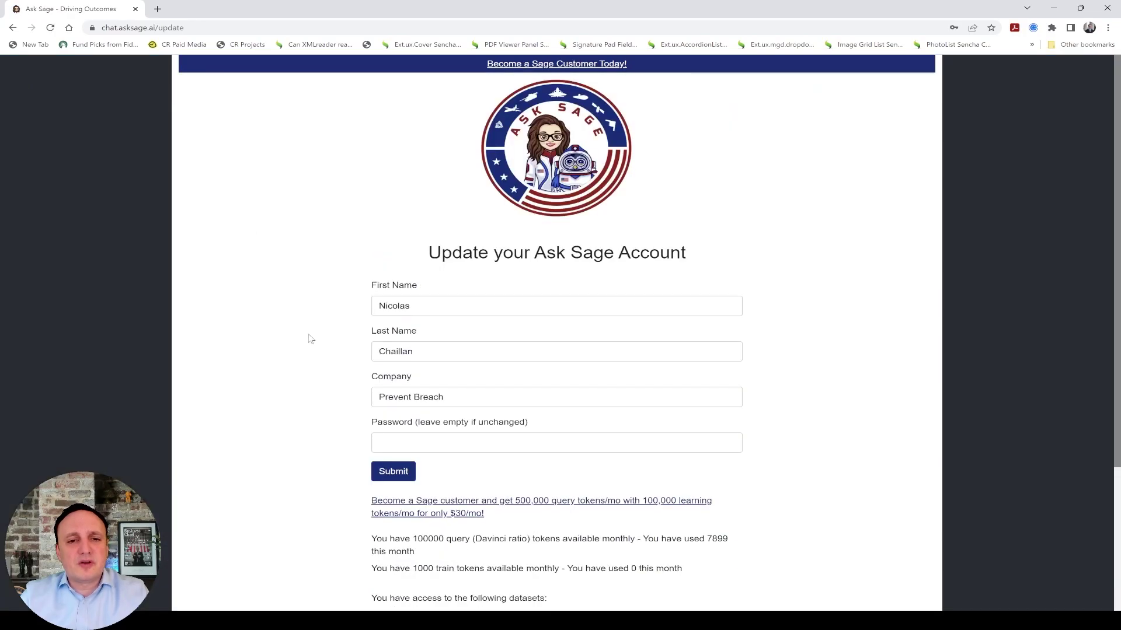
{"action": "scroll", "coordinate": [310, 338], "scroll_direction": "down", "scroll_amount": 1}
{"action": "scroll", "coordinate": [310, 338], "scroll_direction": "down", "scroll_amount": 3}
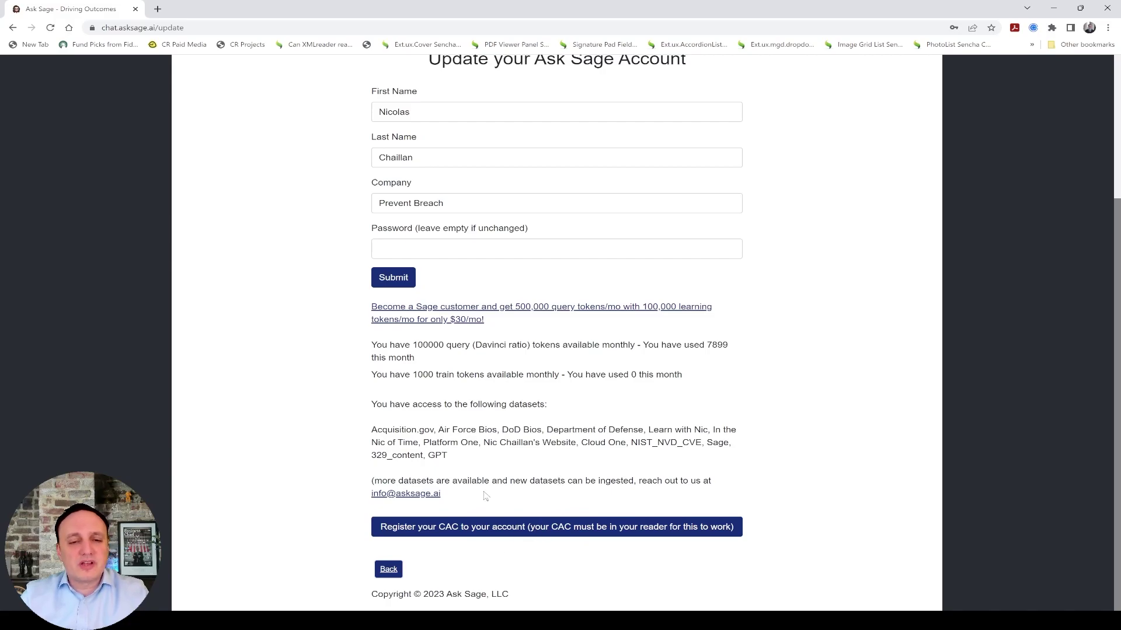
{"action": "key", "text": "alt+Left"}
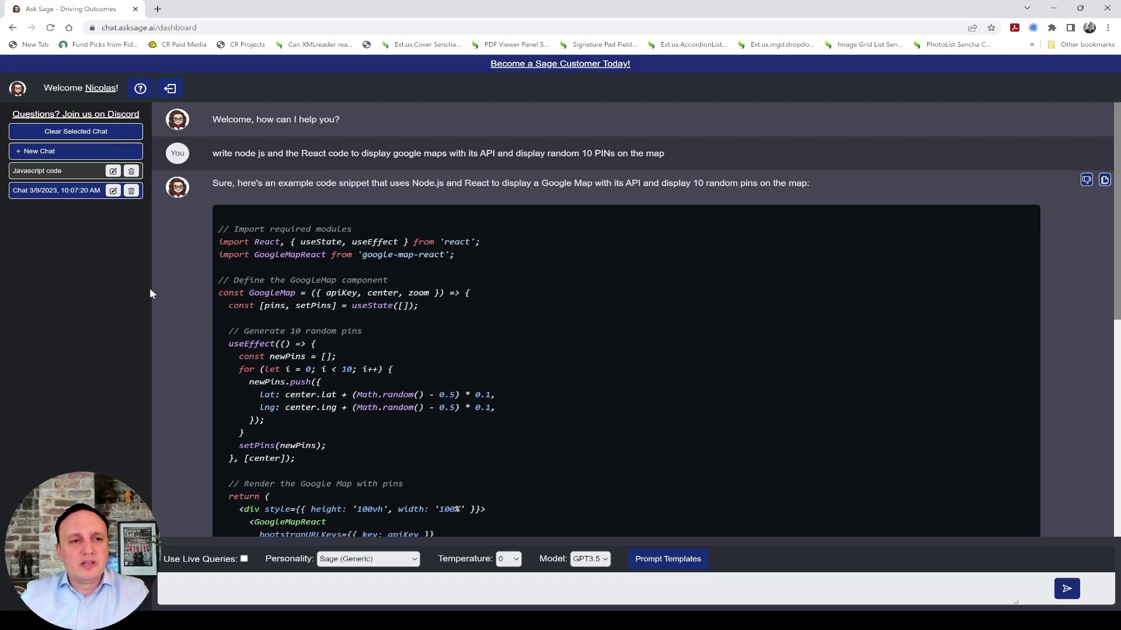
Step: In a new chat, send the dataset command to create the Nic-Public dataset
{"action": "left_click", "coordinate": [54, 153]}
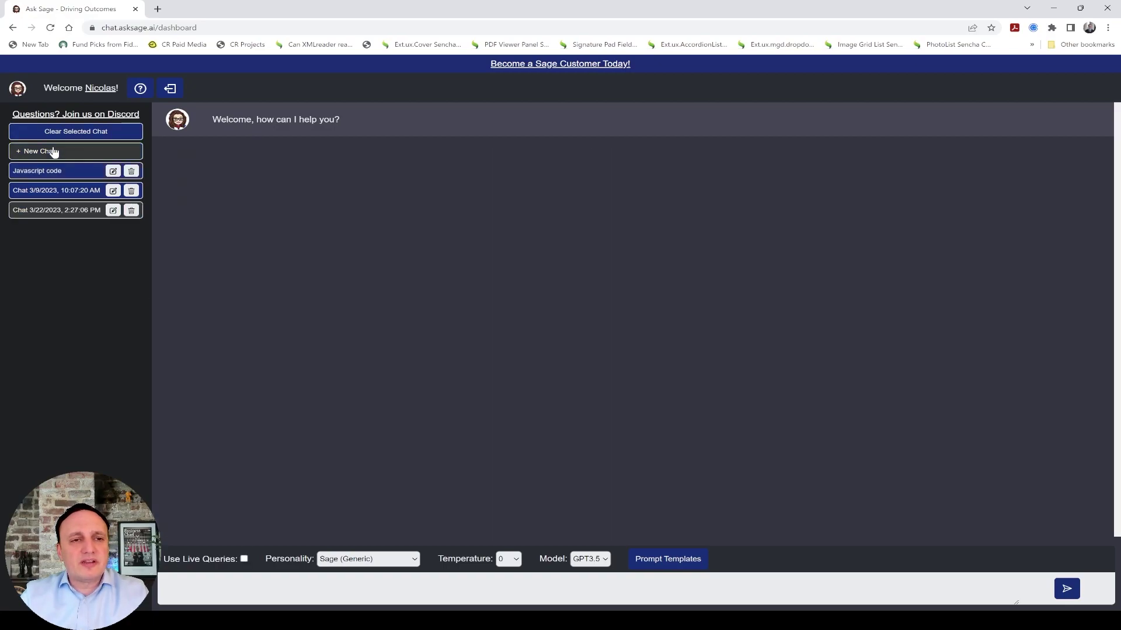
{"action": "left_click", "coordinate": [238, 592]}
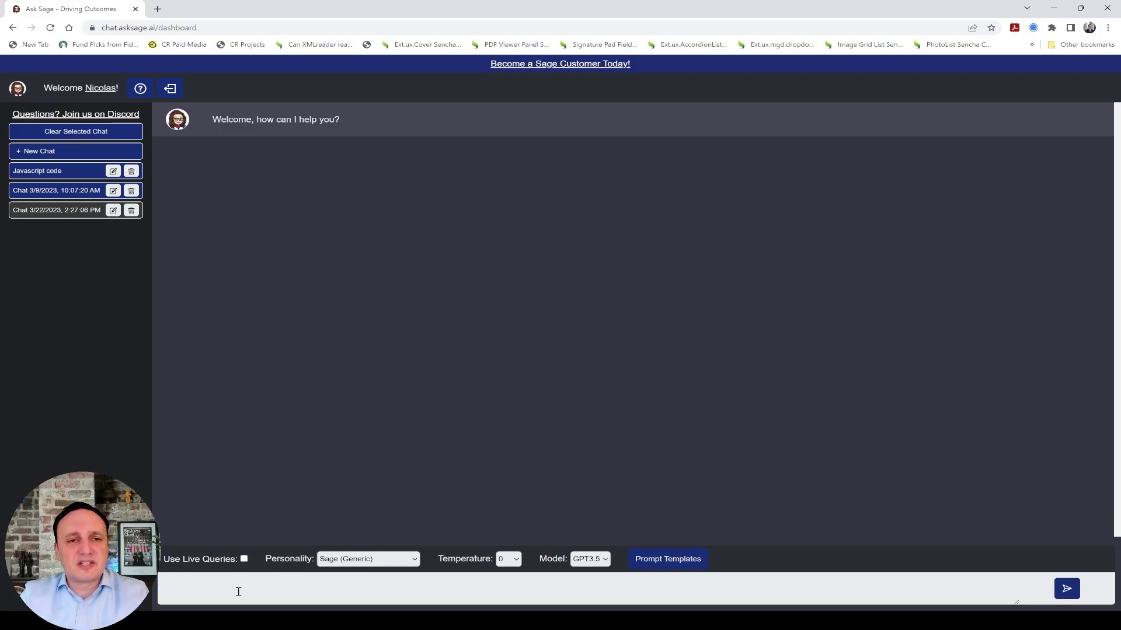
{"action": "type", "text": "/dat"}
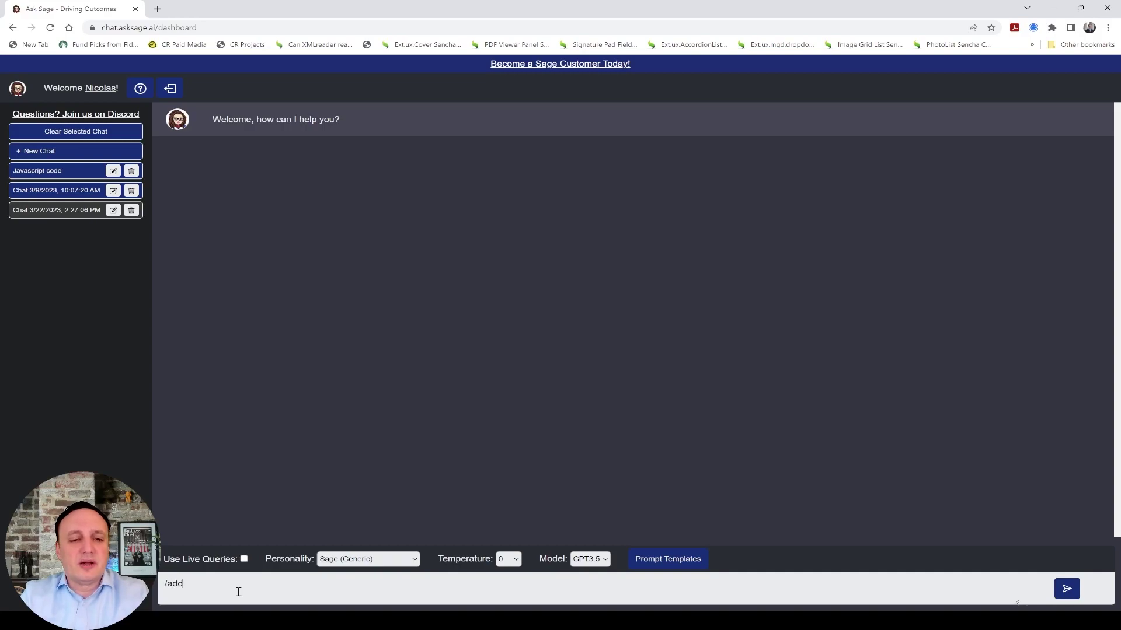
{"action": "type", "text": "-dataset"}
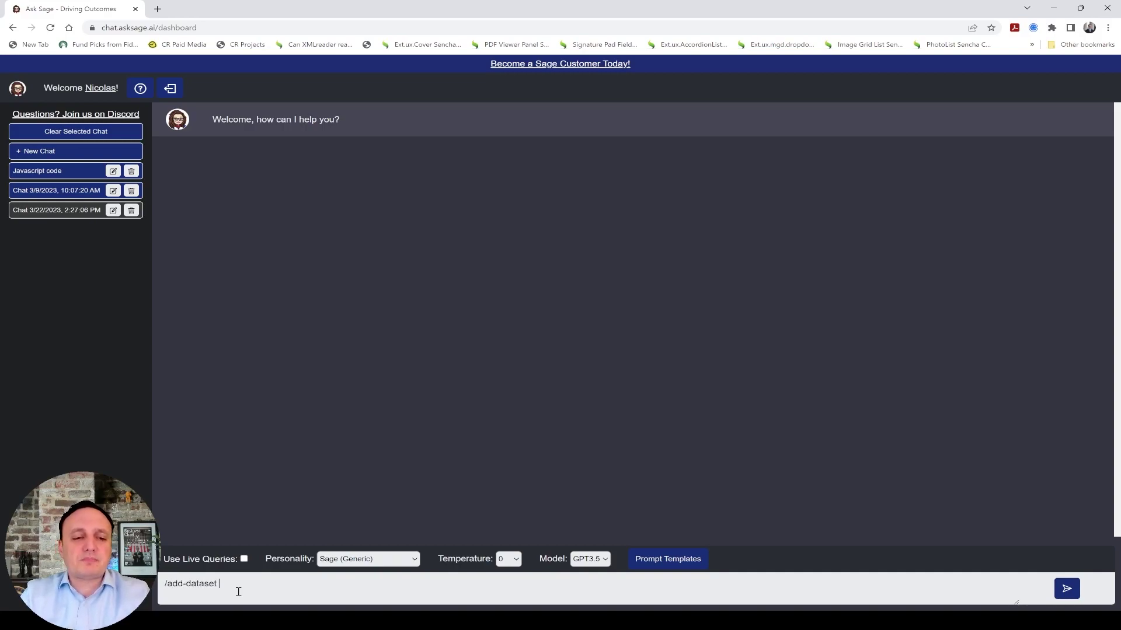
{"action": "type", "text": " Nic-"}
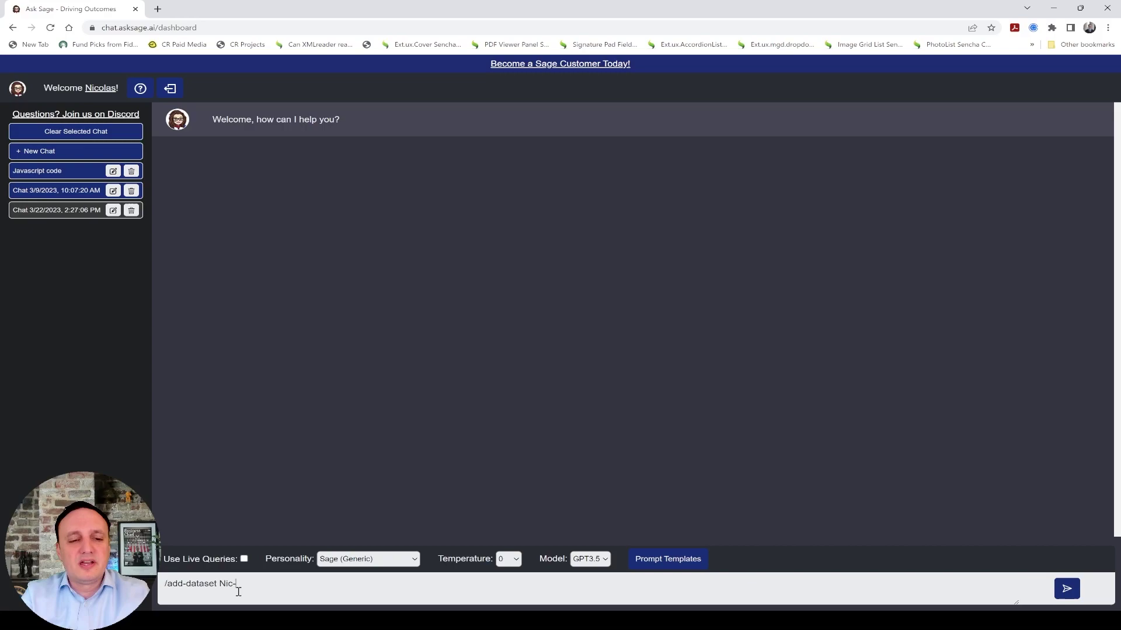
{"action": "type", "text": "Public"}
{"action": "key", "text": "Return"}
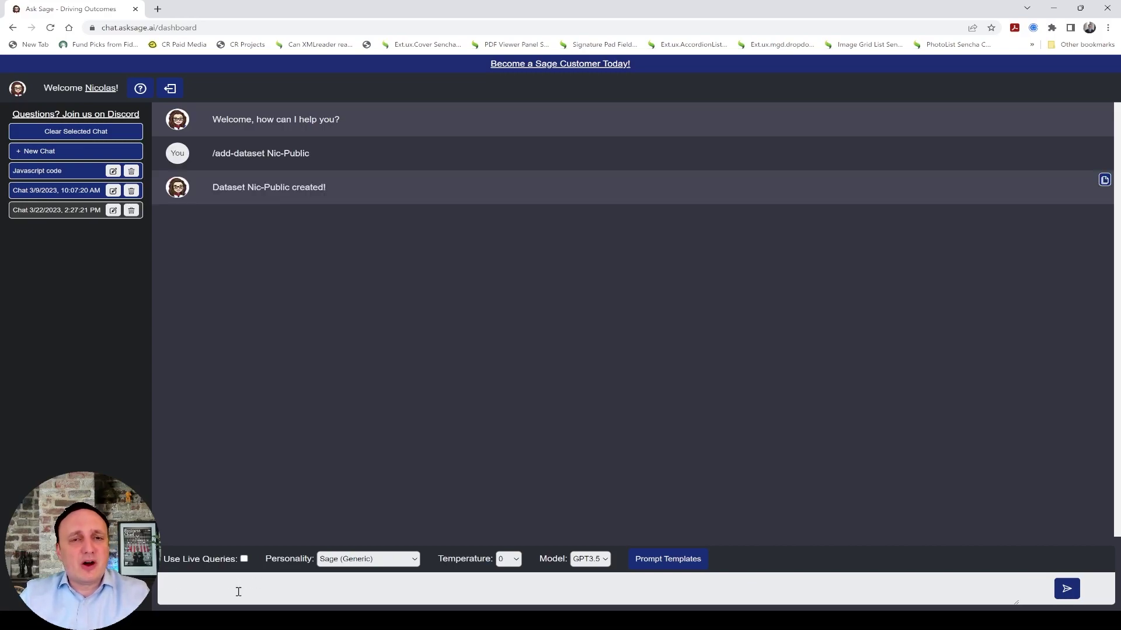
Step: Confirm 329_Nic-Public_content is listed among the account's datasets, then return to the chat
{"action": "left_click", "coordinate": [99, 90]}
{"action": "scroll", "coordinate": [560, 327], "scroll_direction": "down", "scroll_amount": 2}
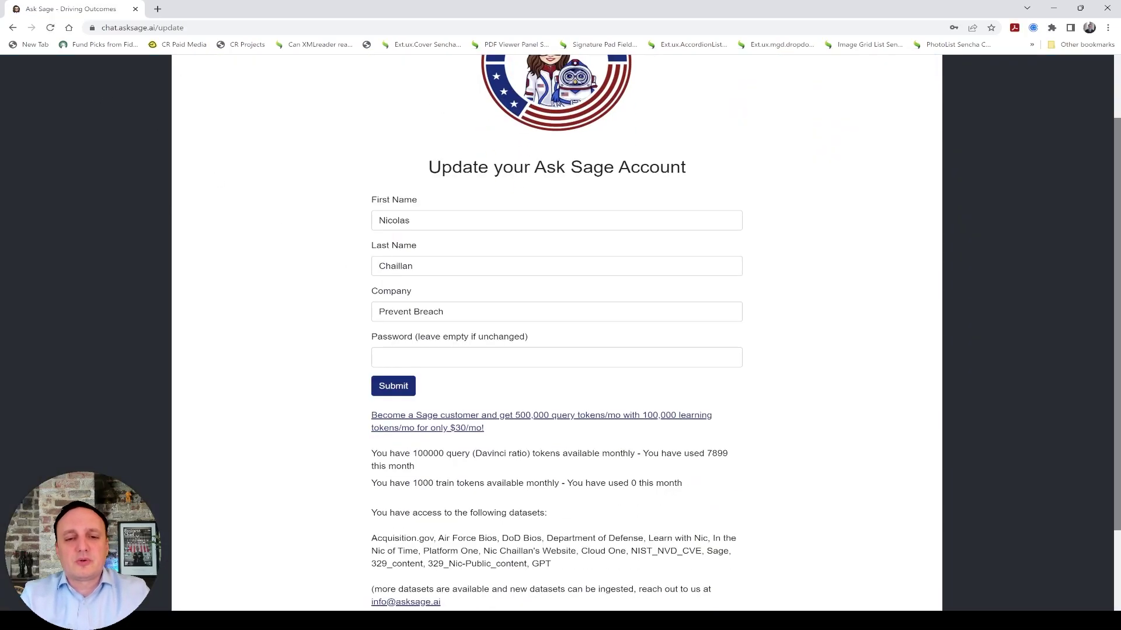
{"action": "scroll", "coordinate": [560, 327], "scroll_direction": "down", "scroll_amount": 2}
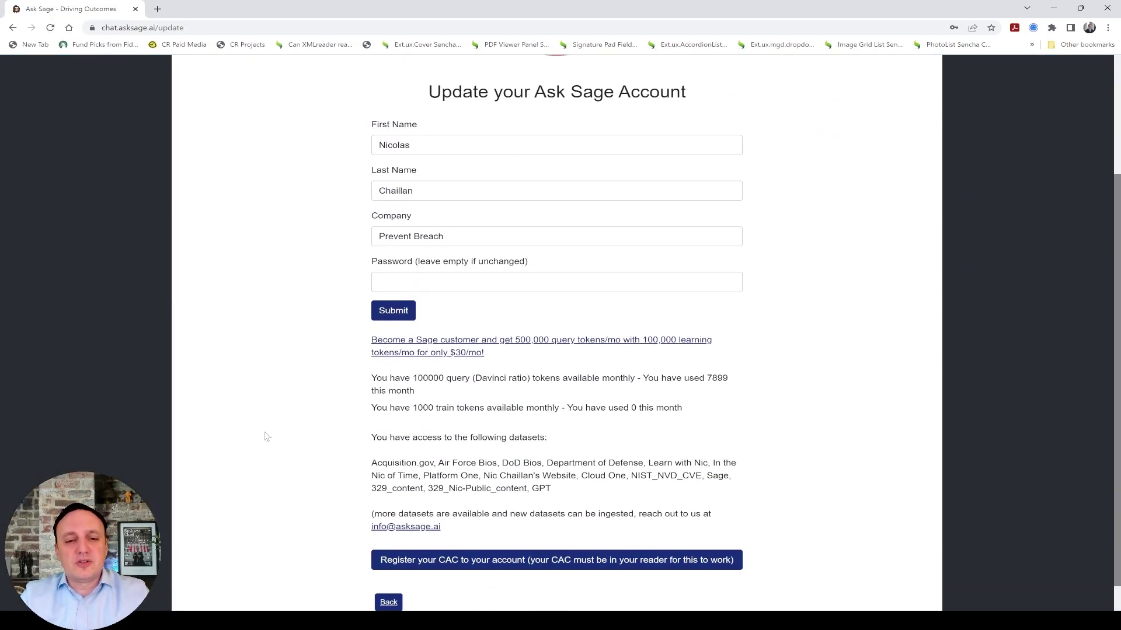
{"action": "left_click_drag", "start_coordinate": [267, 437], "coordinate": [449, 485]}
{"action": "triple_click", "coordinate": [465, 490]}
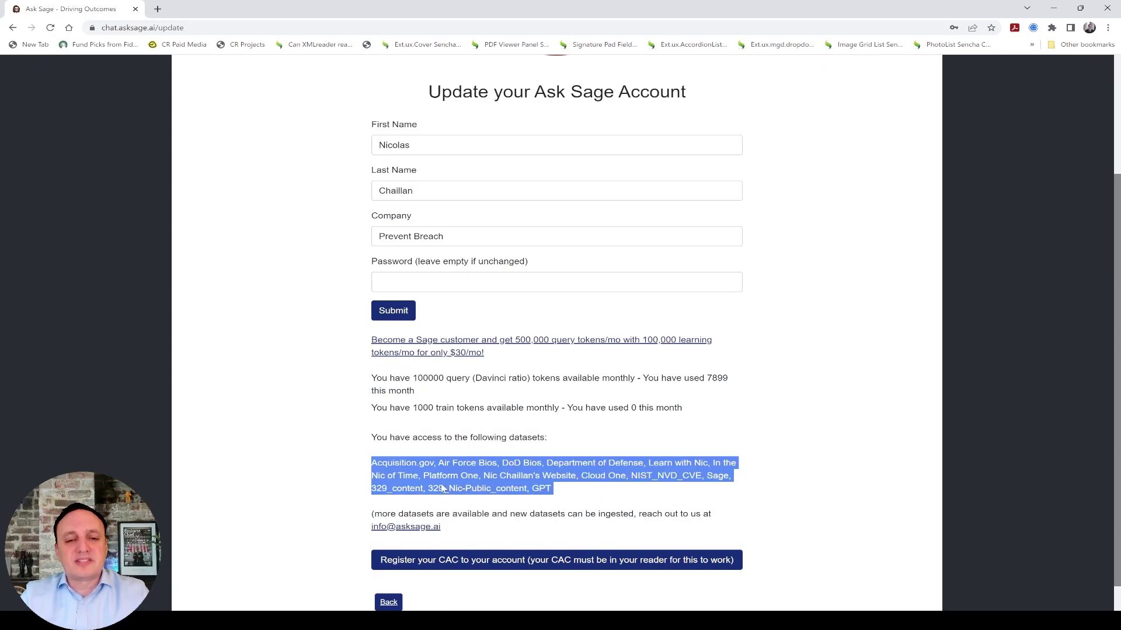
{"action": "left_click", "coordinate": [442, 490]}
{"action": "left_click_drag", "start_coordinate": [427, 490], "coordinate": [525, 491]}
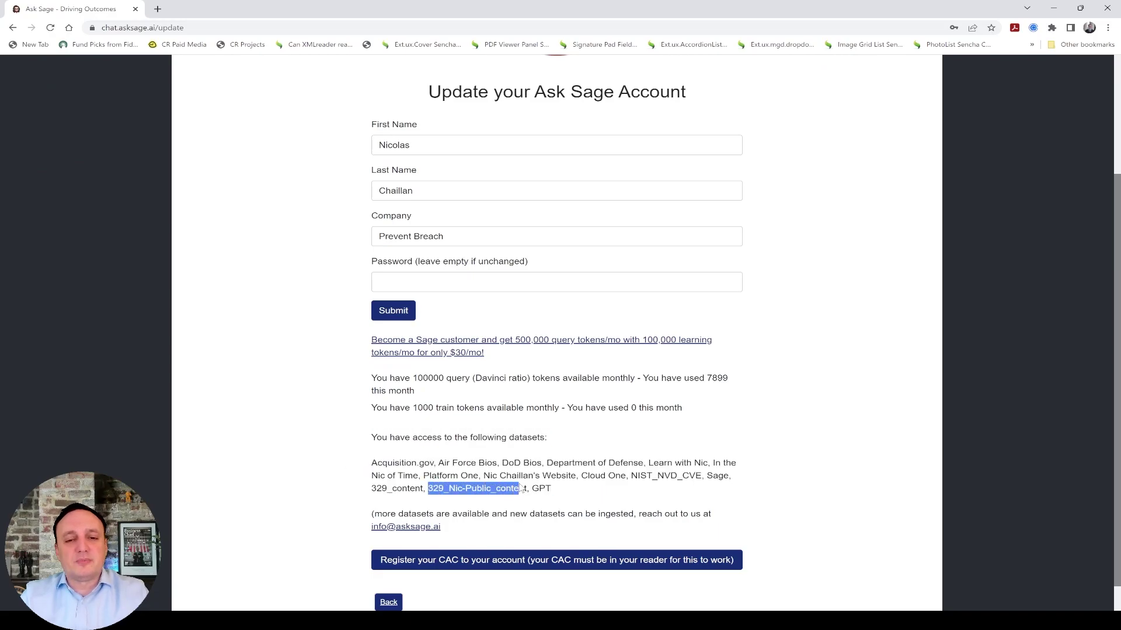
{"action": "left_click", "coordinate": [525, 490]}
{"action": "left_click", "coordinate": [388, 602]}
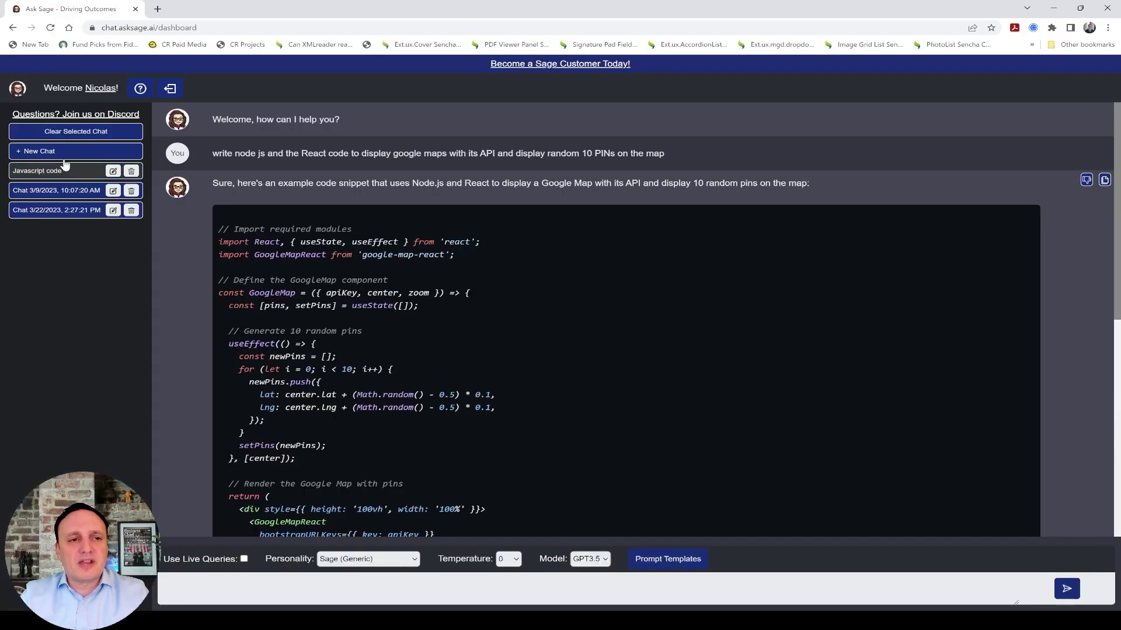
Step: Write a /train [[Nic-Public]] command stating the presenter's favourite TV show is Columbo
{"action": "left_click", "coordinate": [66, 210]}
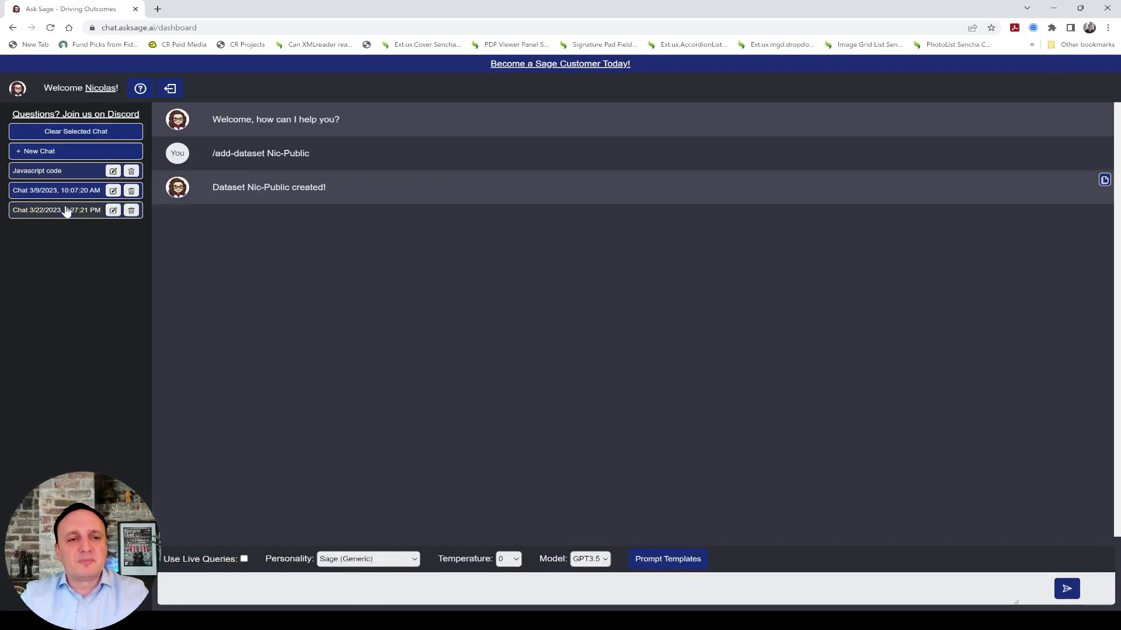
{"action": "left_click", "coordinate": [263, 596]}
{"action": "type", "text": "/train [["}
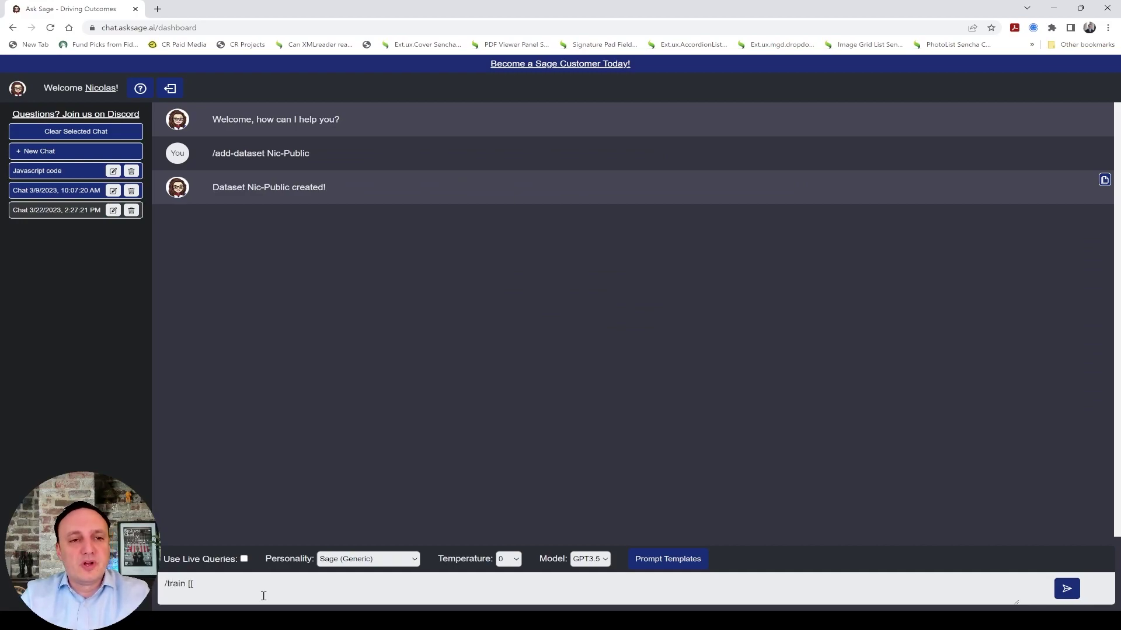
{"action": "type", "text": "Nic-P"}
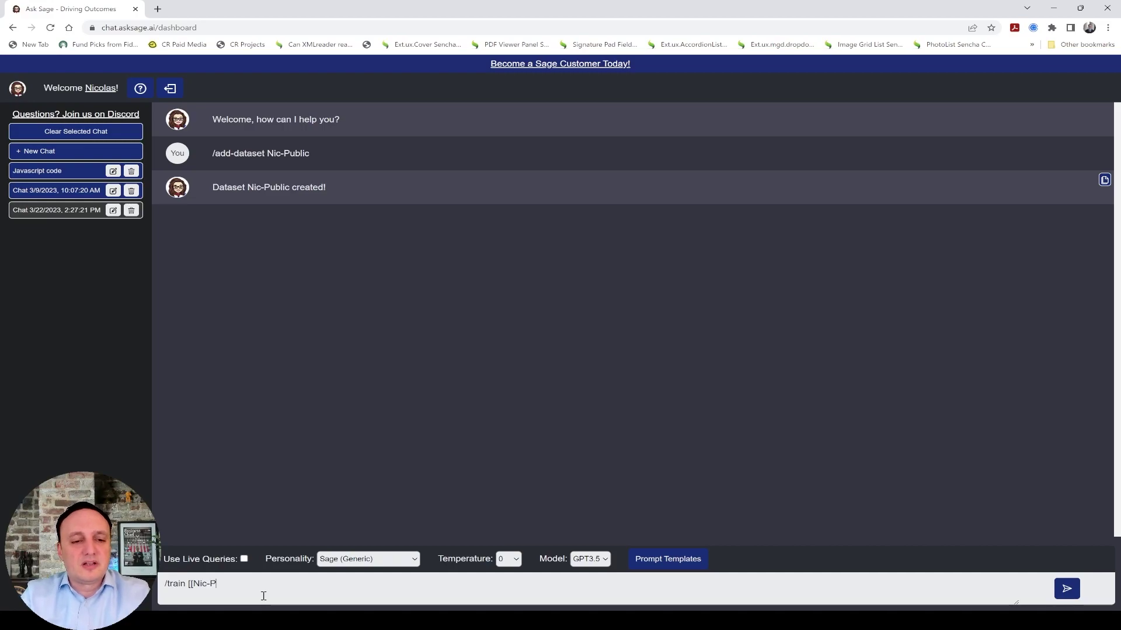
{"action": "type", "text": "ublic]"}
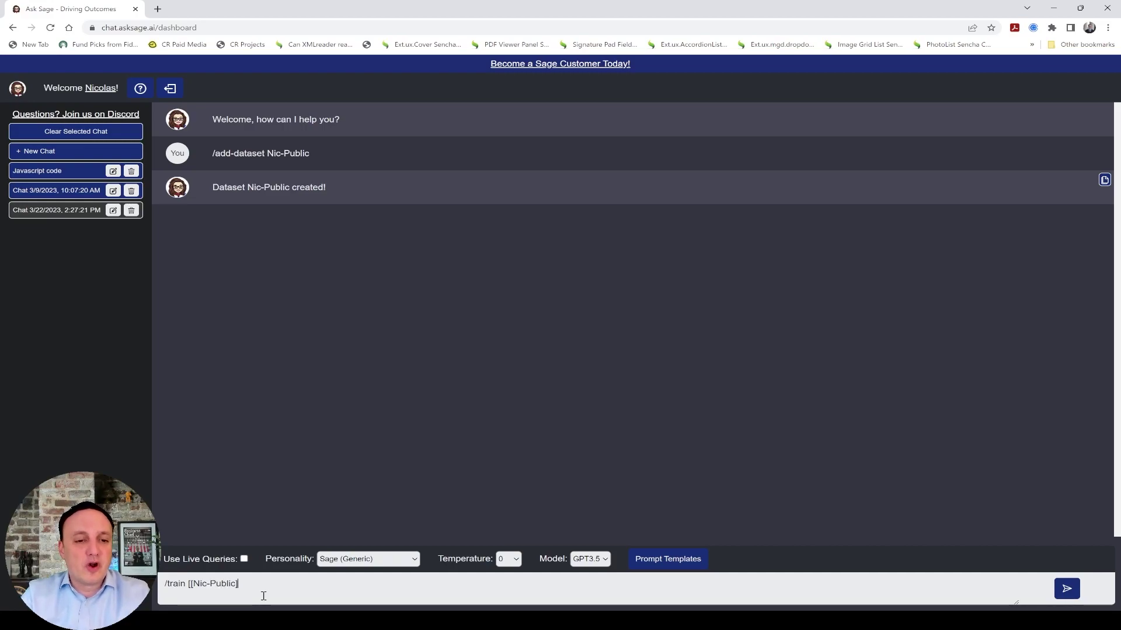
{"action": "type", "text": "]"}
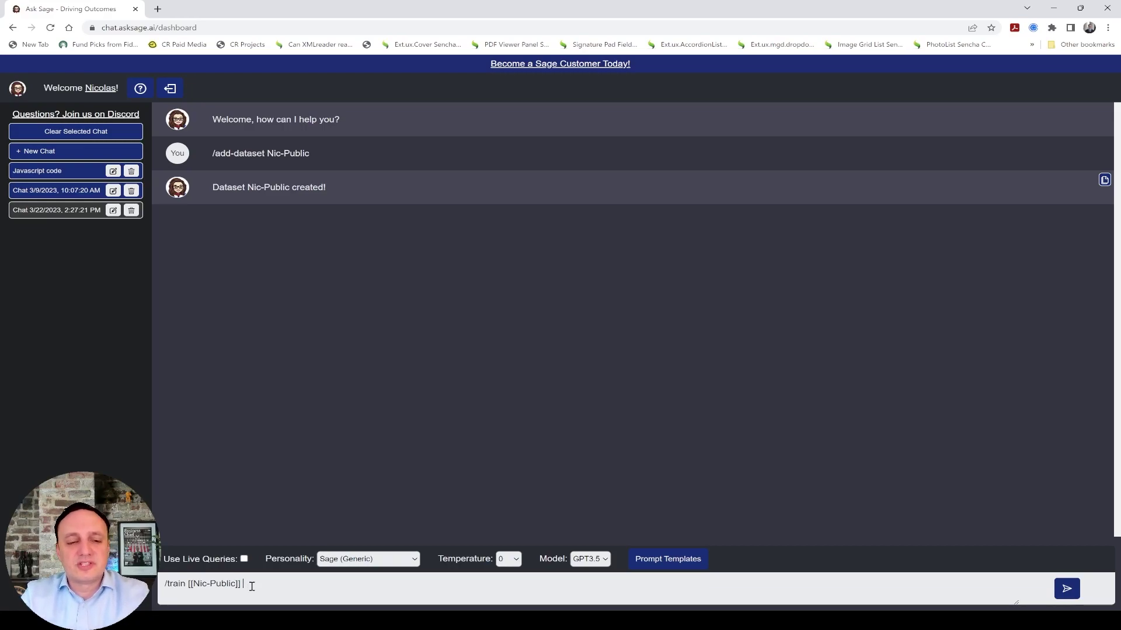
{"action": "type", "text": "Nic Chail"}
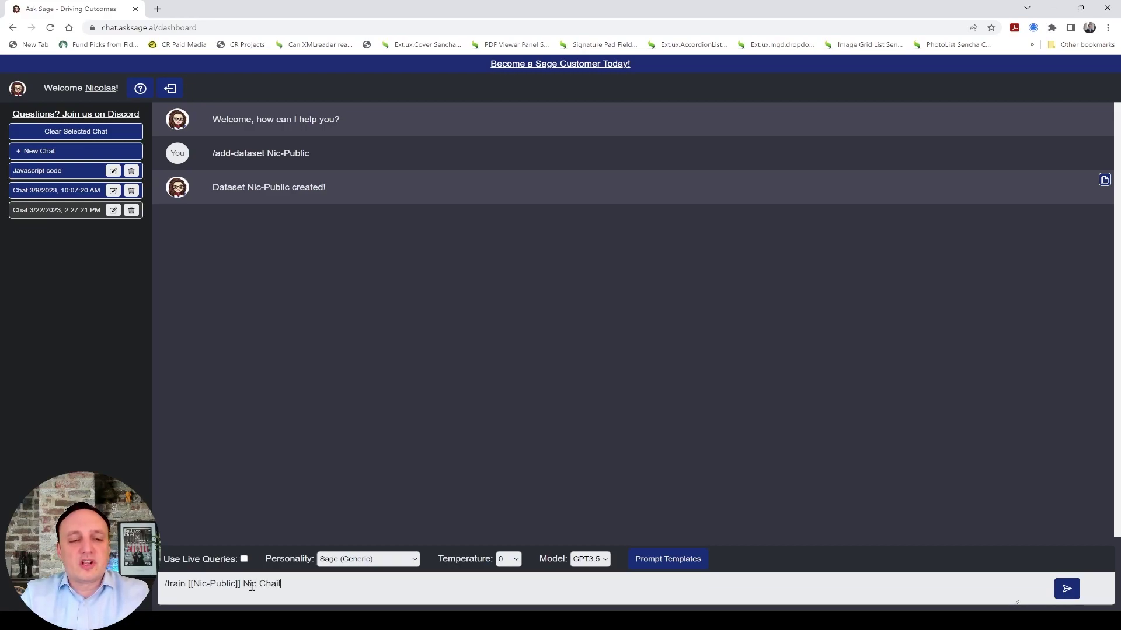
{"action": "type", "text": "lan's favorite "}
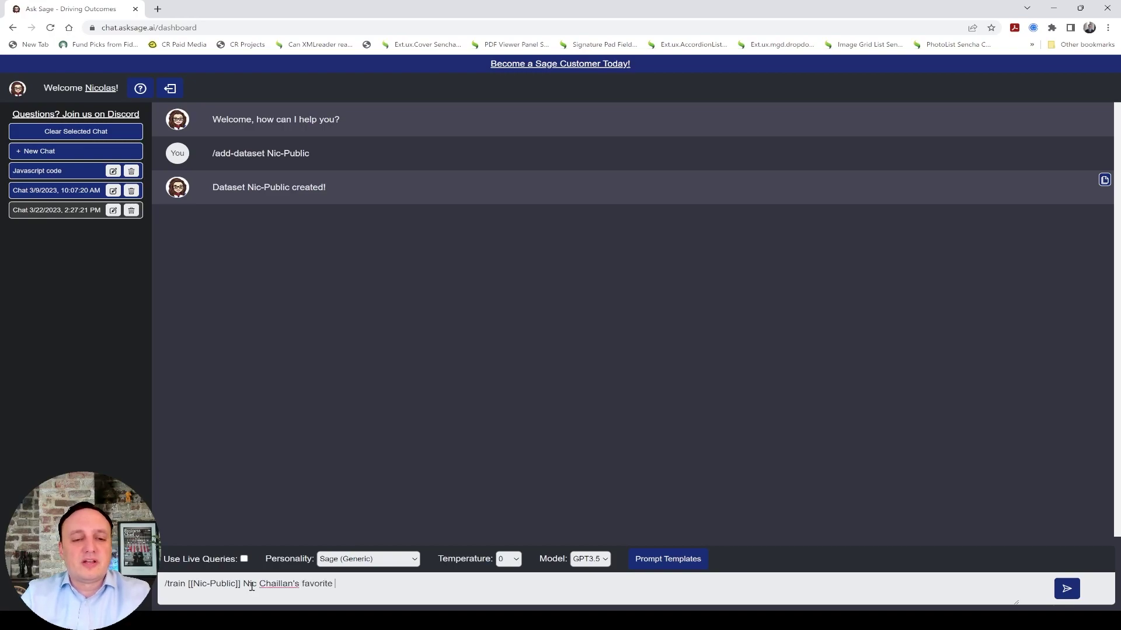
{"action": "type", "text": "TV show is Columbo"}
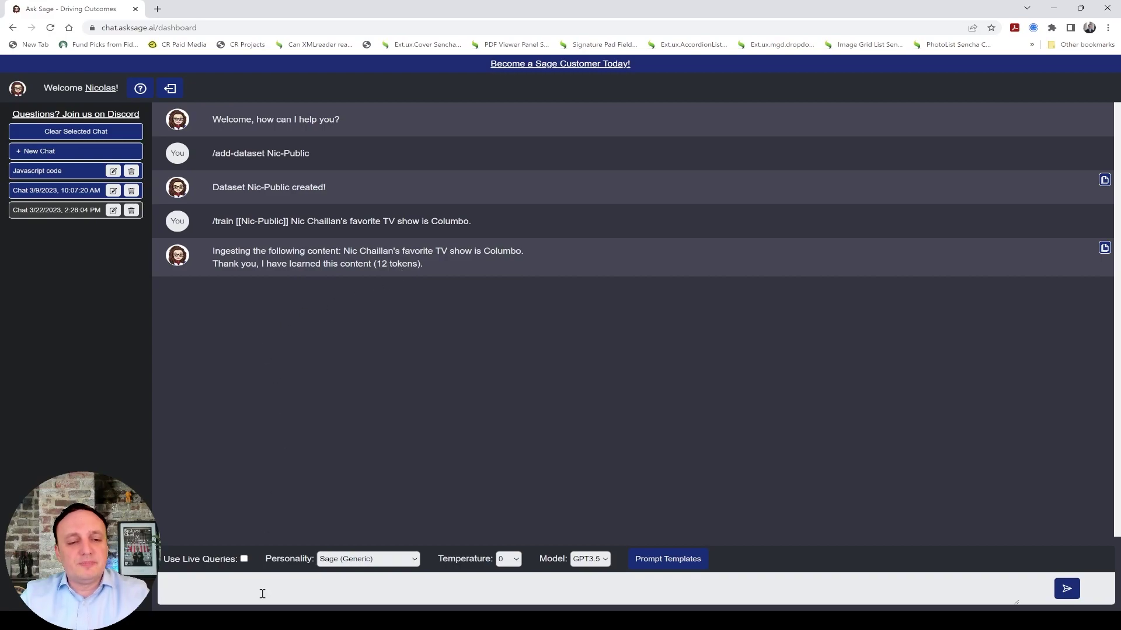
Step: Ask the assistant what the presenter's favourite show is
{"action": "type", "text": "what is Nic Chaillans"}
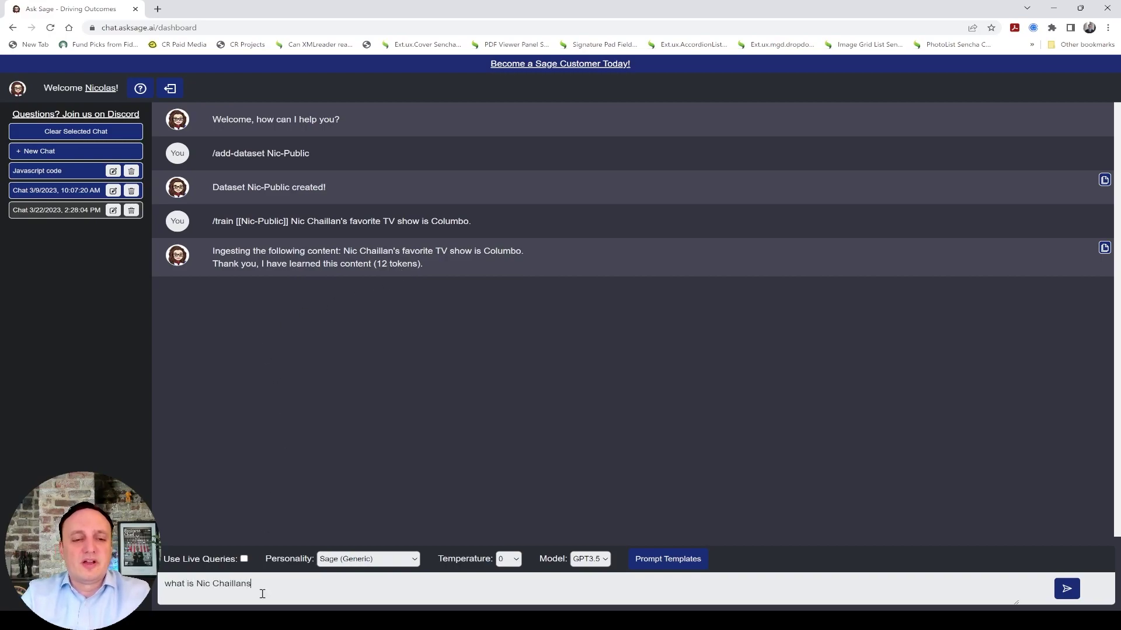
{"action": "key", "text": "BackSpace"}
{"action": "type", "text": "'s favorite show?"}
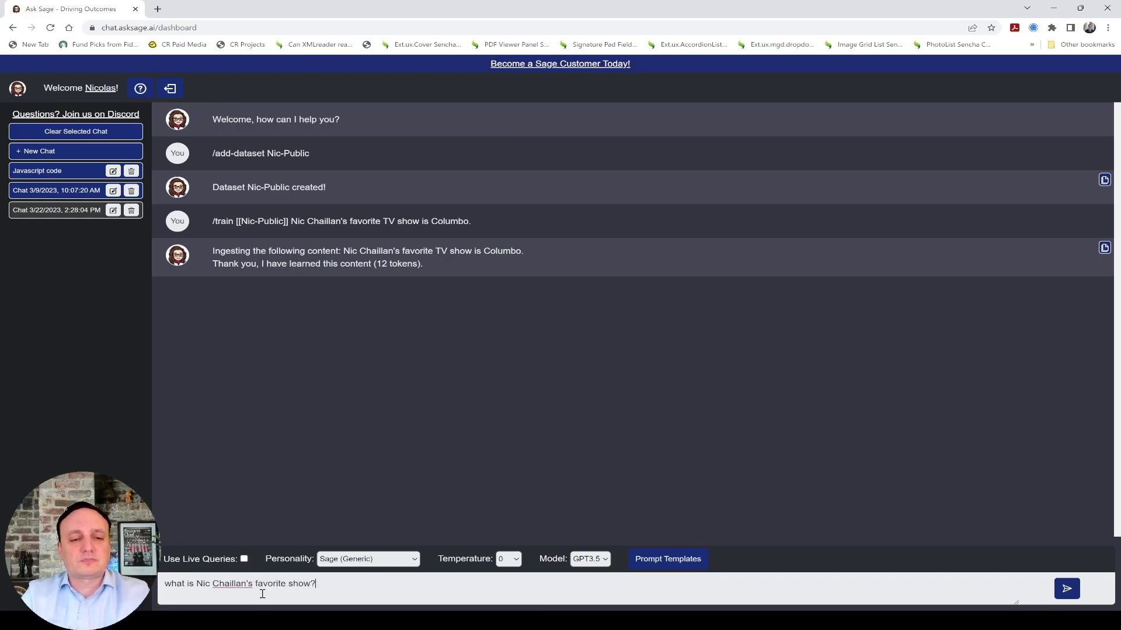
{"action": "key", "text": "Return"}
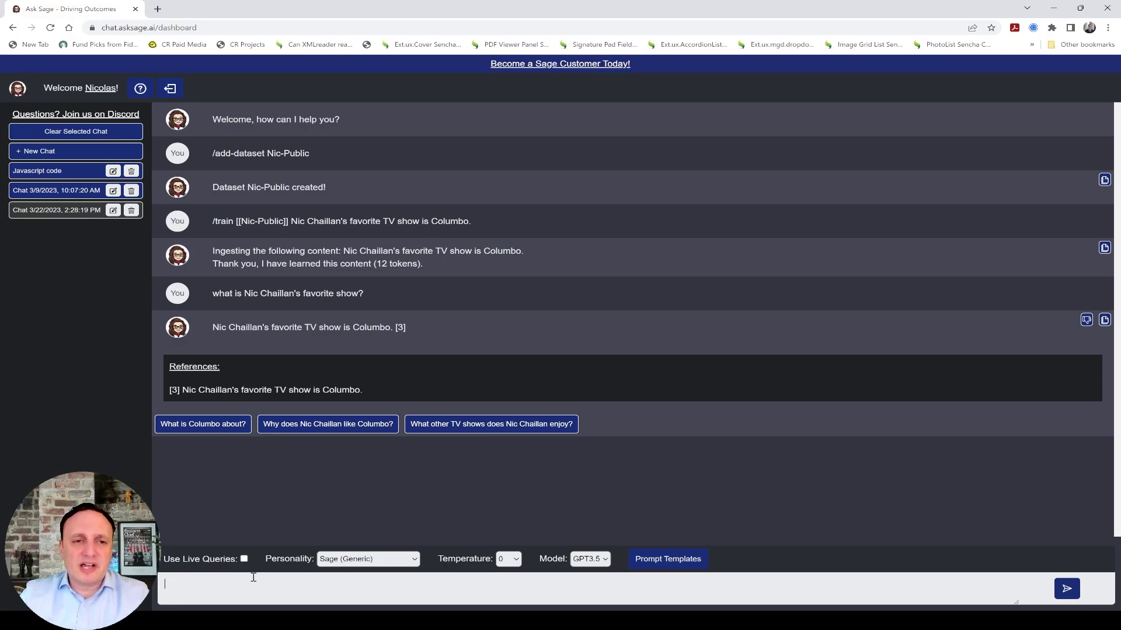
Step: Run /get Columbo and select the returned entry's ID
{"action": "type", "text": "/get"}
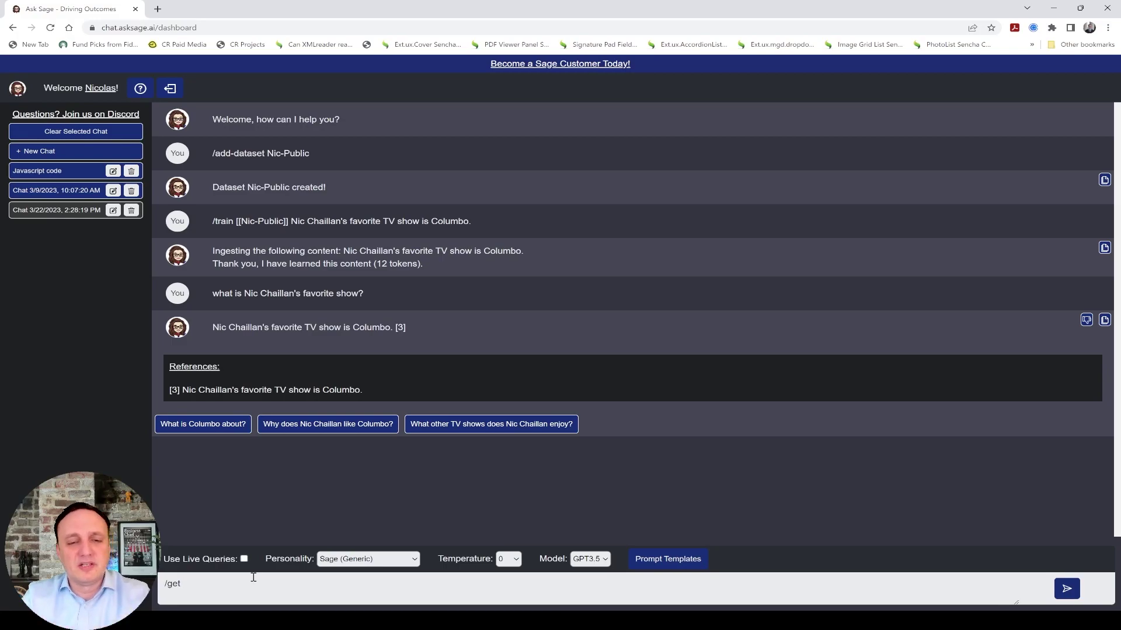
{"action": "type", "text": "Columb"}
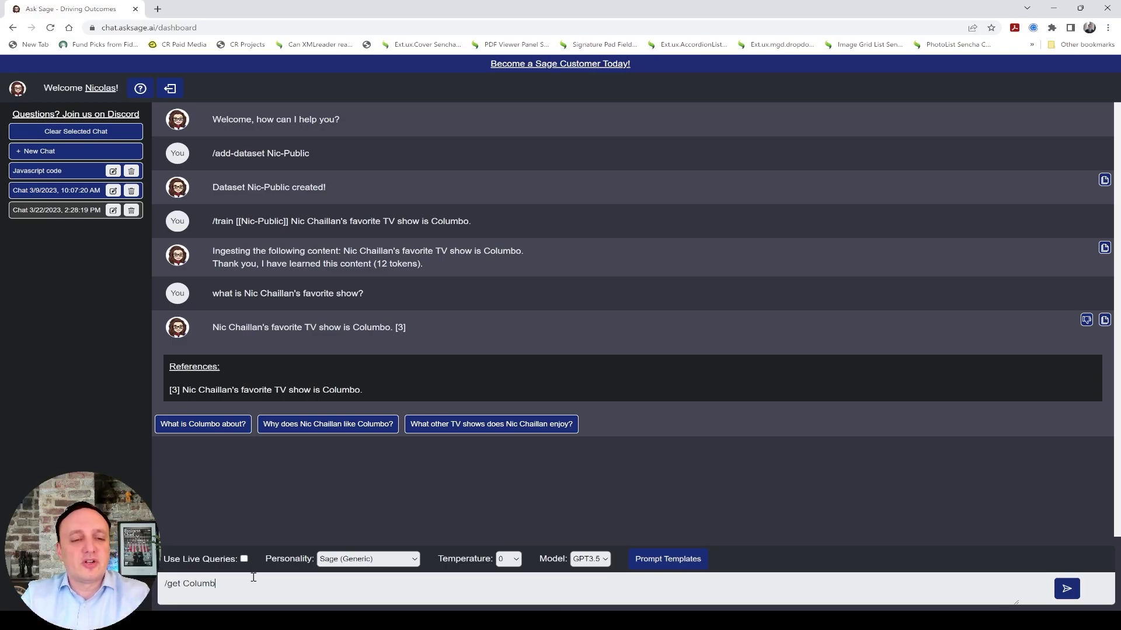
{"action": "type", "text": "o"}
{"action": "key", "text": "Return"}
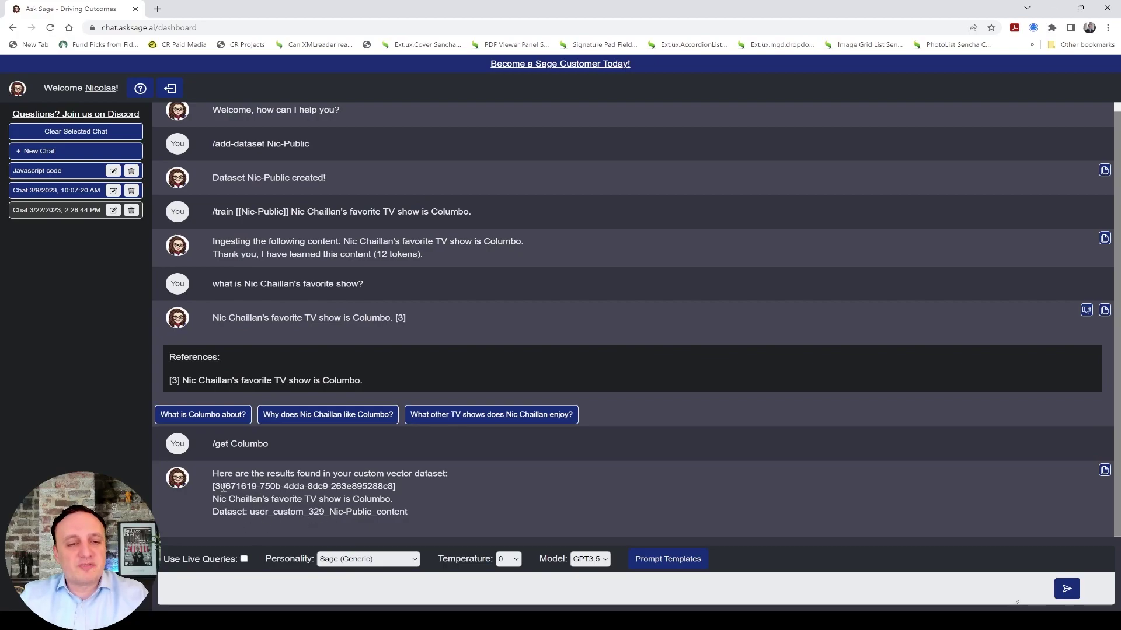
{"action": "left_click_drag", "start_coordinate": [213, 487], "coordinate": [408, 493]}
{"action": "key", "text": "ctrl+c"}
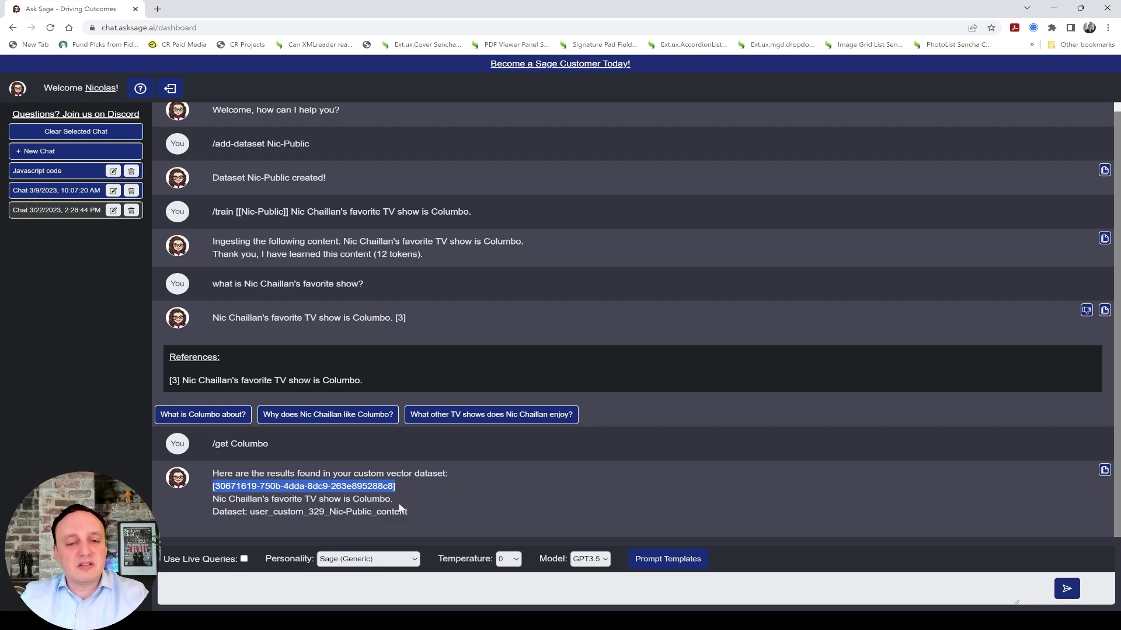
Step: Delete the Columbo entry with /delete and its pasted ID, then rerun the Columbo lookup
{"action": "left_click", "coordinate": [363, 586]}
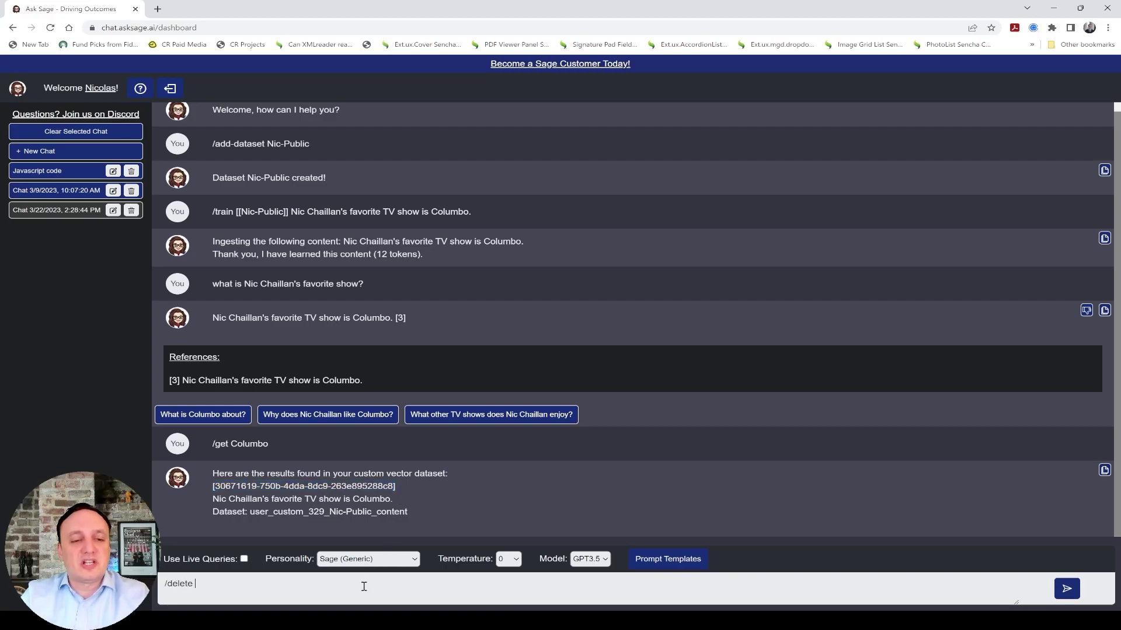
{"action": "type", "text": "/delete"}
{"action": "key", "text": "ctrl+v"}
{"action": "key", "text": "Return"}
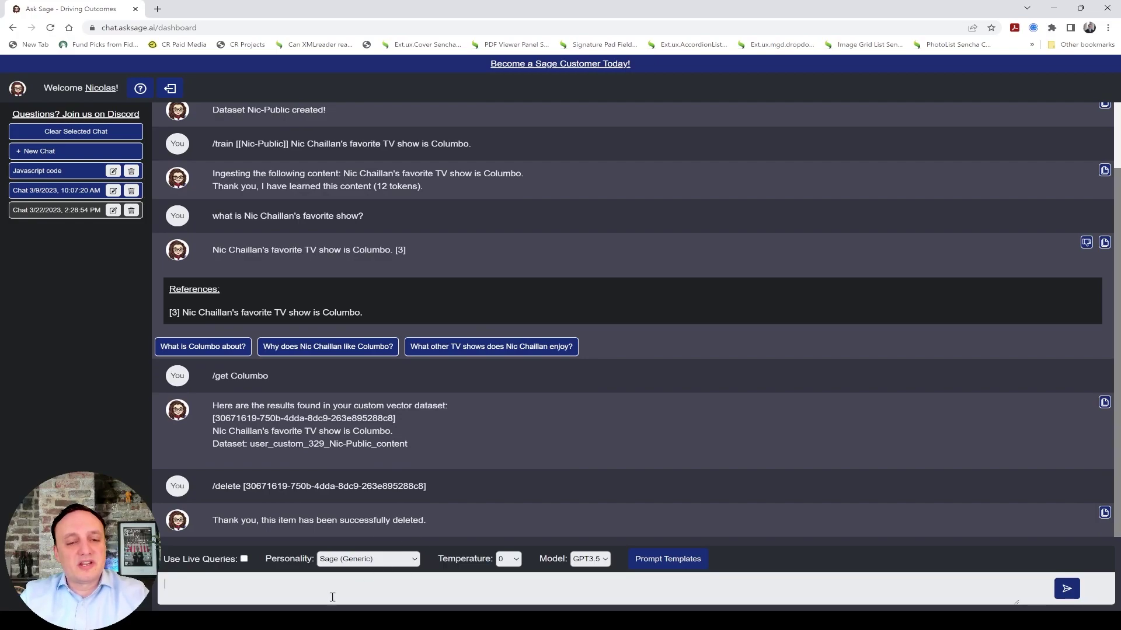
{"action": "key", "text": "Up"}
{"action": "key", "text": "Up"}
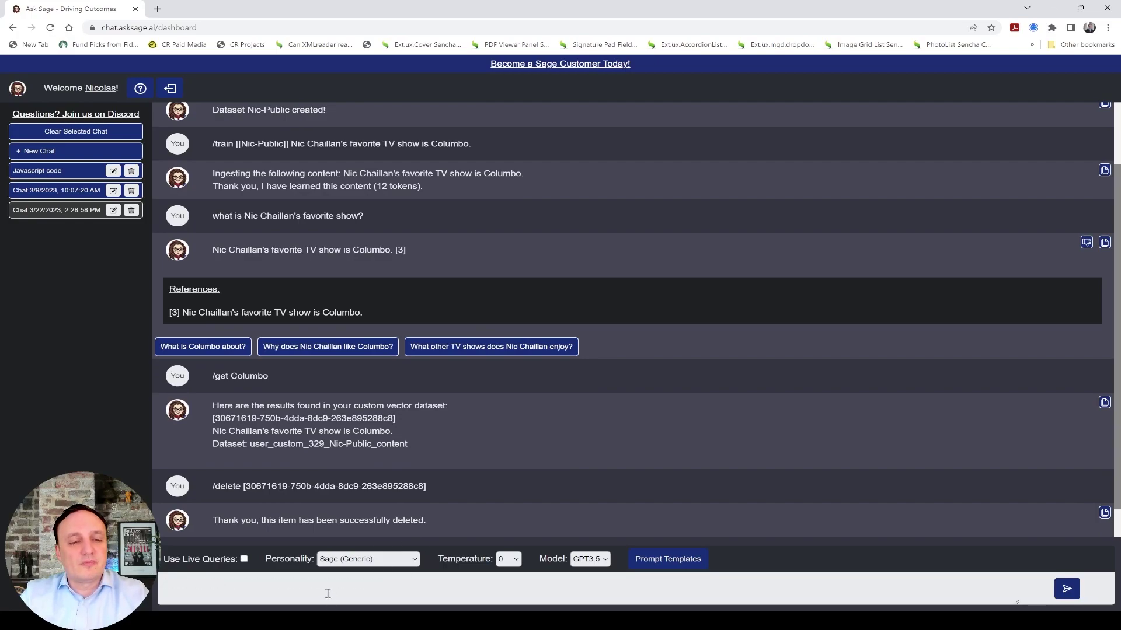
{"action": "key", "text": "Down"}
{"action": "key", "text": "Down"}
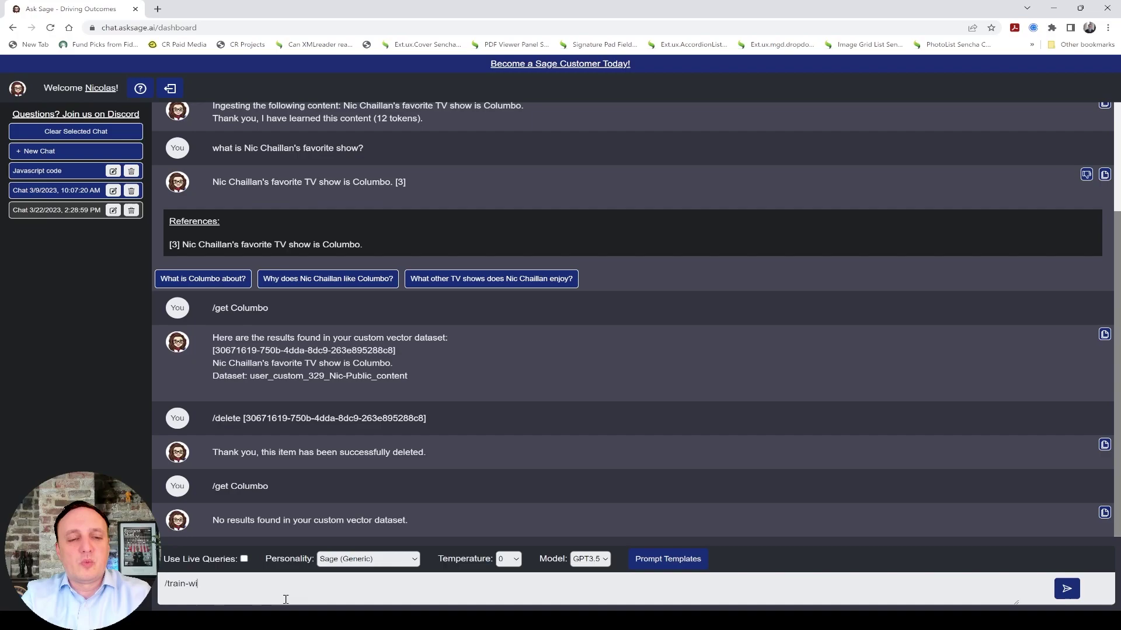
Step: Extend the unsent command to /train-with-summarization-davinci
{"action": "type", "text": "-with-summa"}
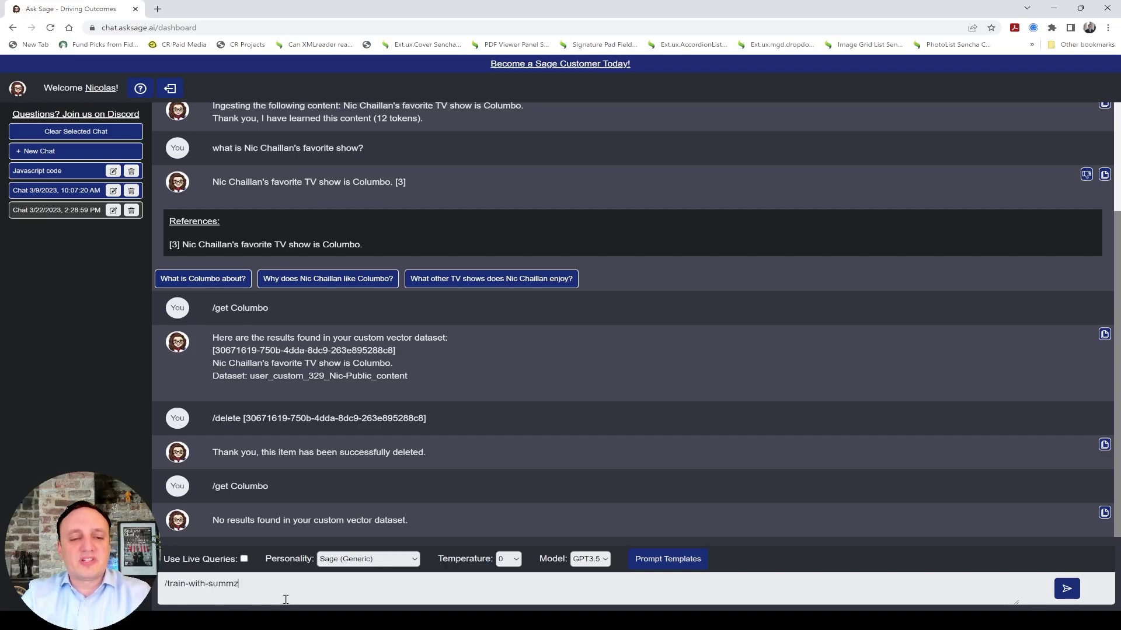
{"action": "type", "text": "rization"}
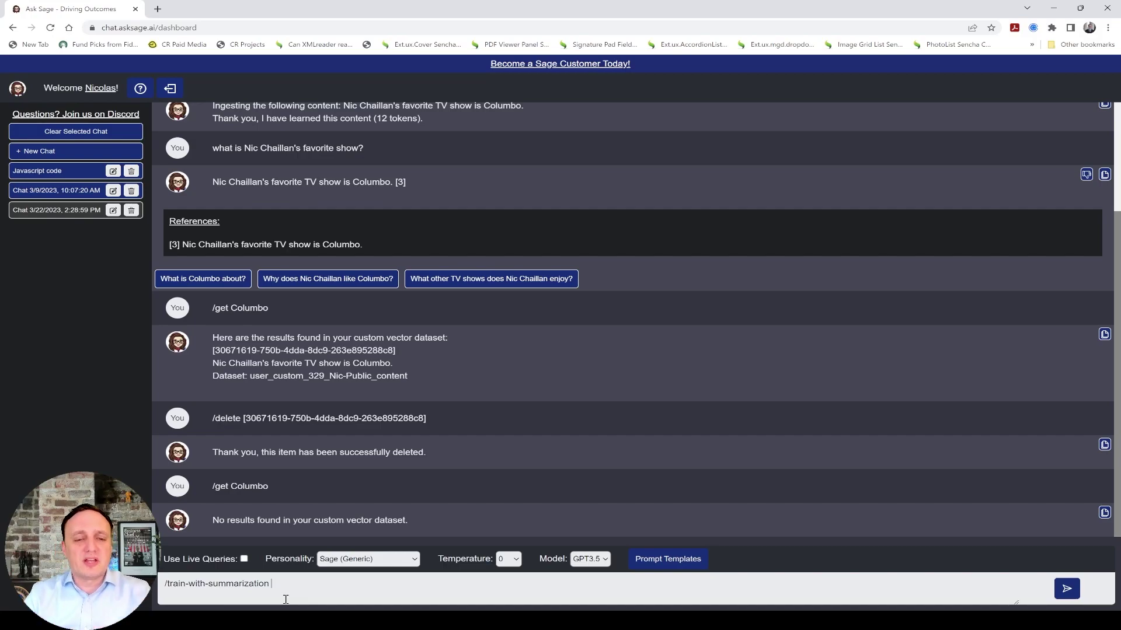
{"action": "type", "text": "davinci"}
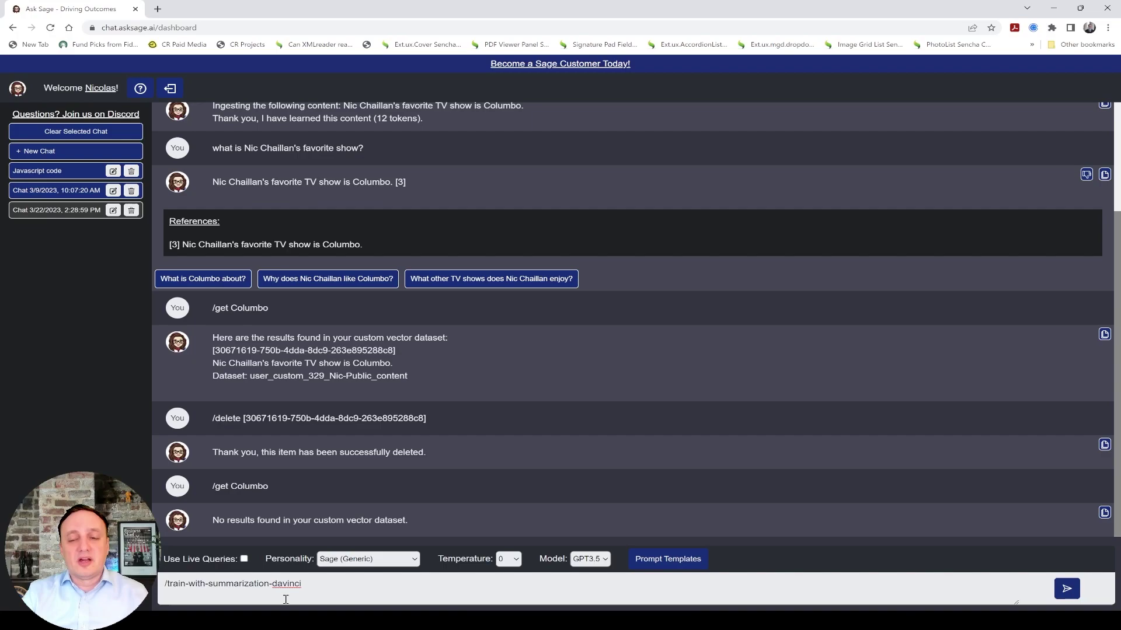
Step: Remove '-davinci' so the command reads /train-with-summarization
{"action": "key", "text": "BackSpace"}
{"action": "key", "text": "BackSpace"}
{"action": "key", "text": "BackSpace"}
{"action": "key", "text": "BackSpace"}
{"action": "key", "text": "BackSpace"}
{"action": "key", "text": "BackSpace"}
{"action": "key", "text": "BackSpace"}
{"action": "key", "text": "BackSpace"}
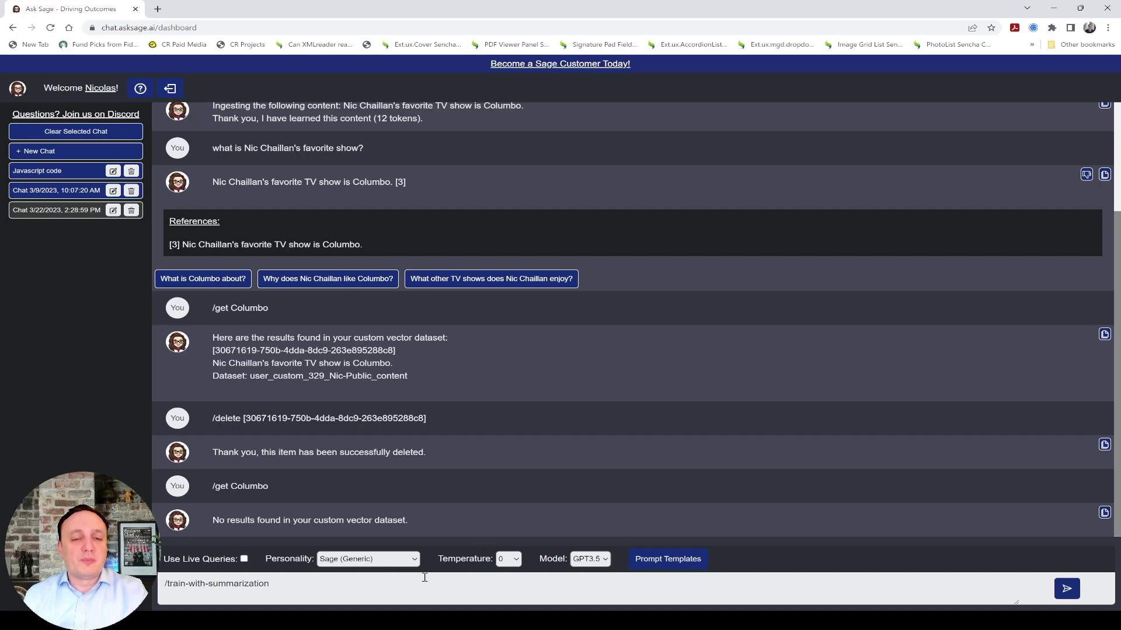
Step: Switch the personality from Sage (Generic) to Prompt Engineer and select the old command text
{"action": "left_click", "coordinate": [385, 561]}
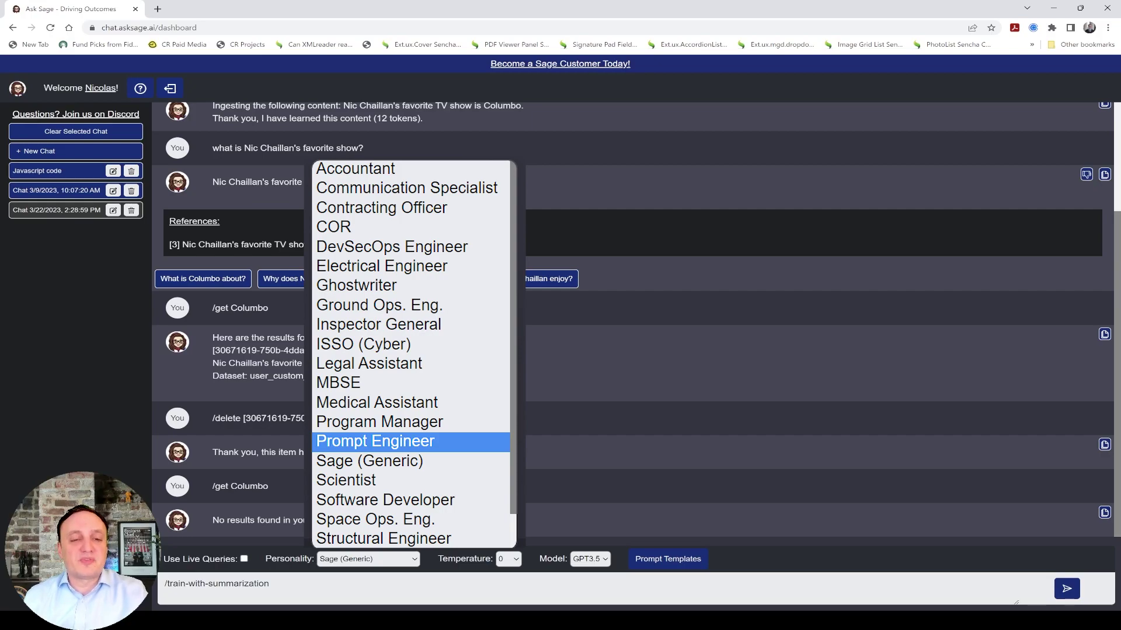
{"action": "key", "text": "Return"}
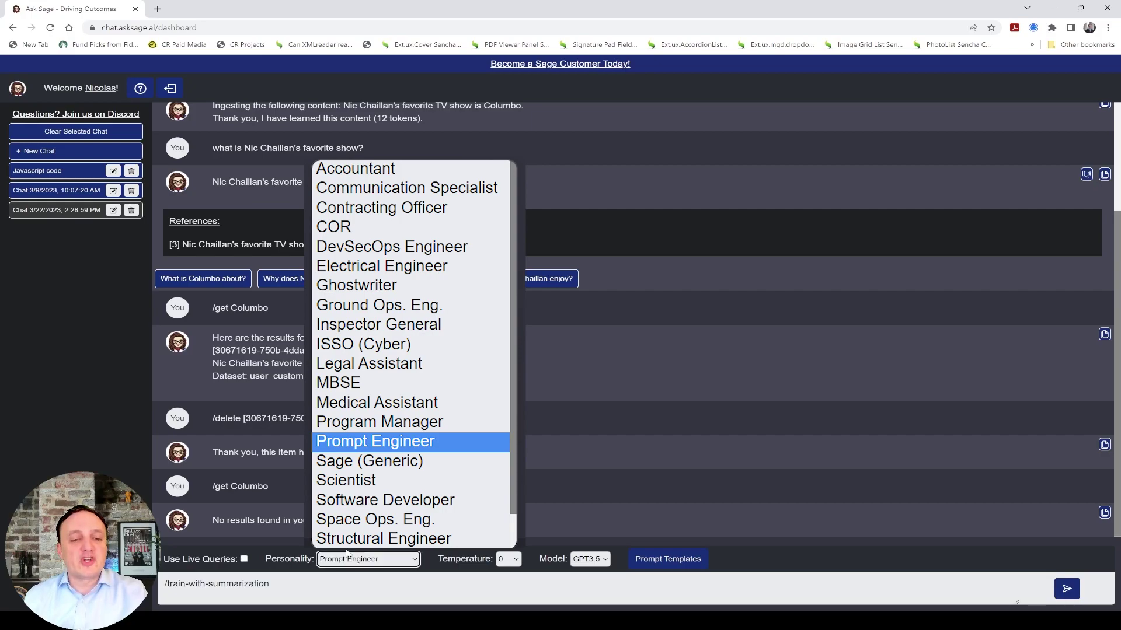
{"action": "left_click", "coordinate": [357, 589]}
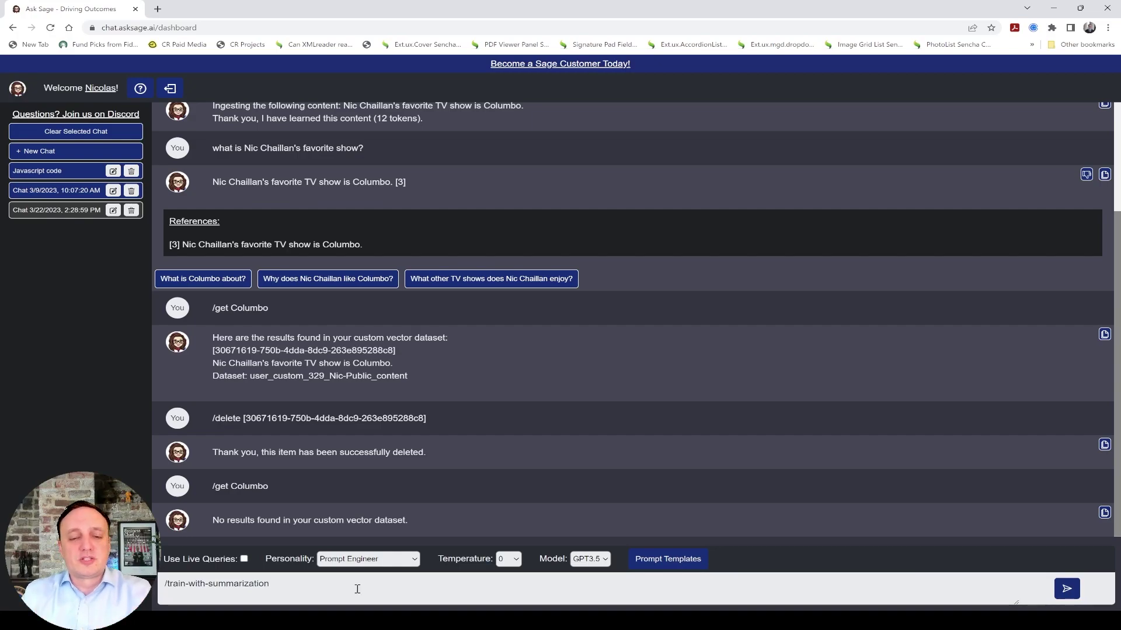
{"action": "key", "text": "ctrl+a"}
Step: Clear the conversation and start typing 'I'm trying to write a prompt to write an RFP answer to a'
{"action": "type", "text": "/"}
{"action": "key", "text": "Return"}
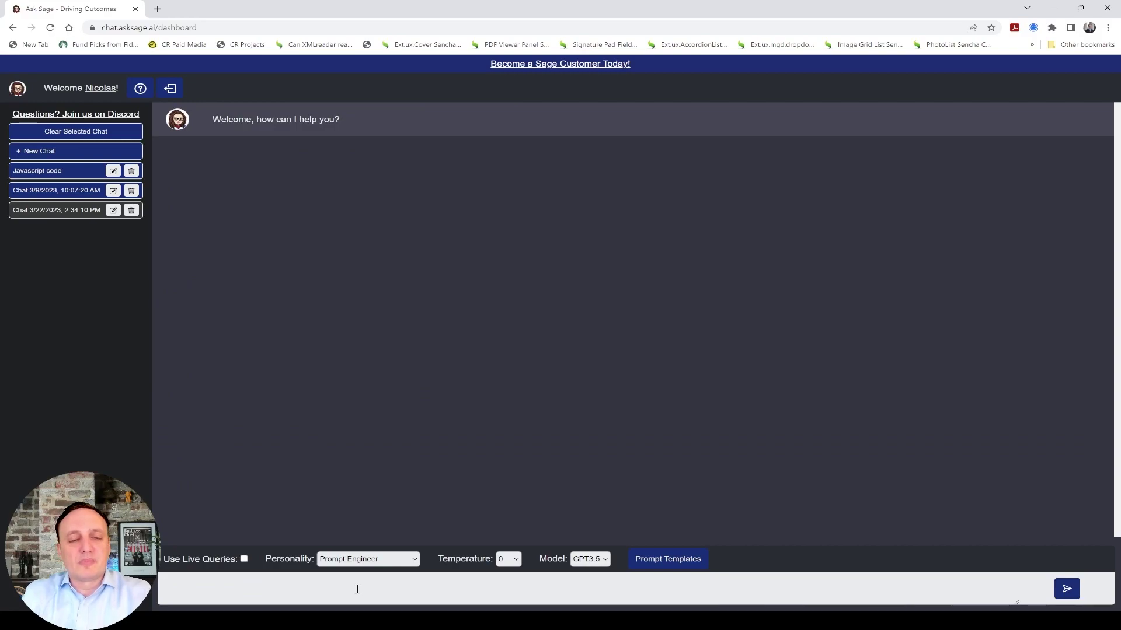
{"action": "type", "text": "I'm t"}
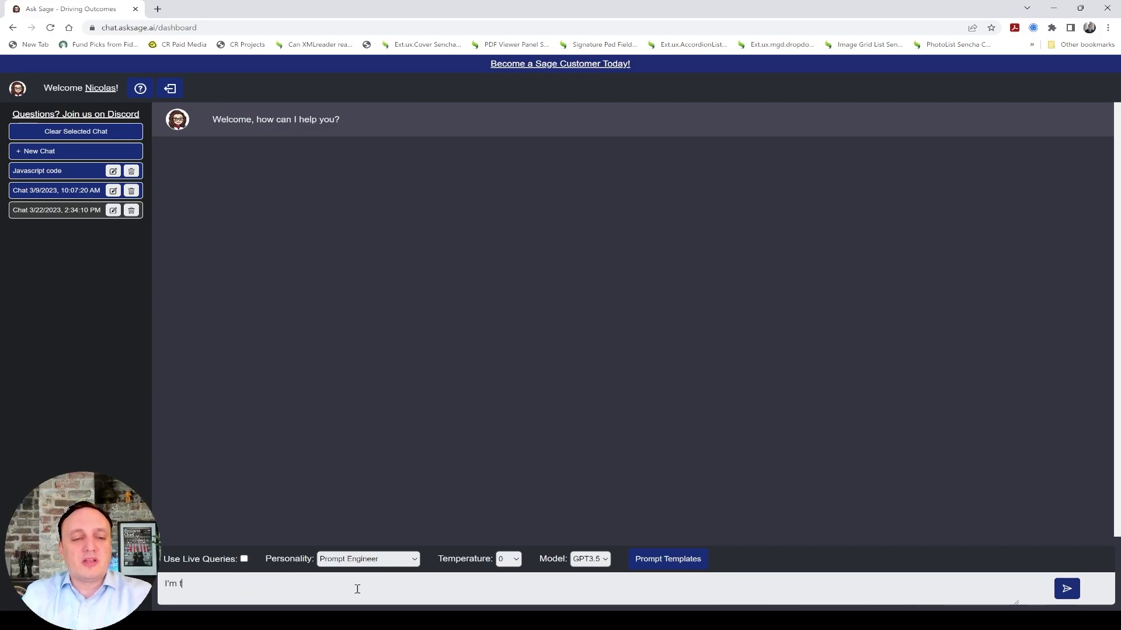
{"action": "type", "text": "rying to write a prom"}
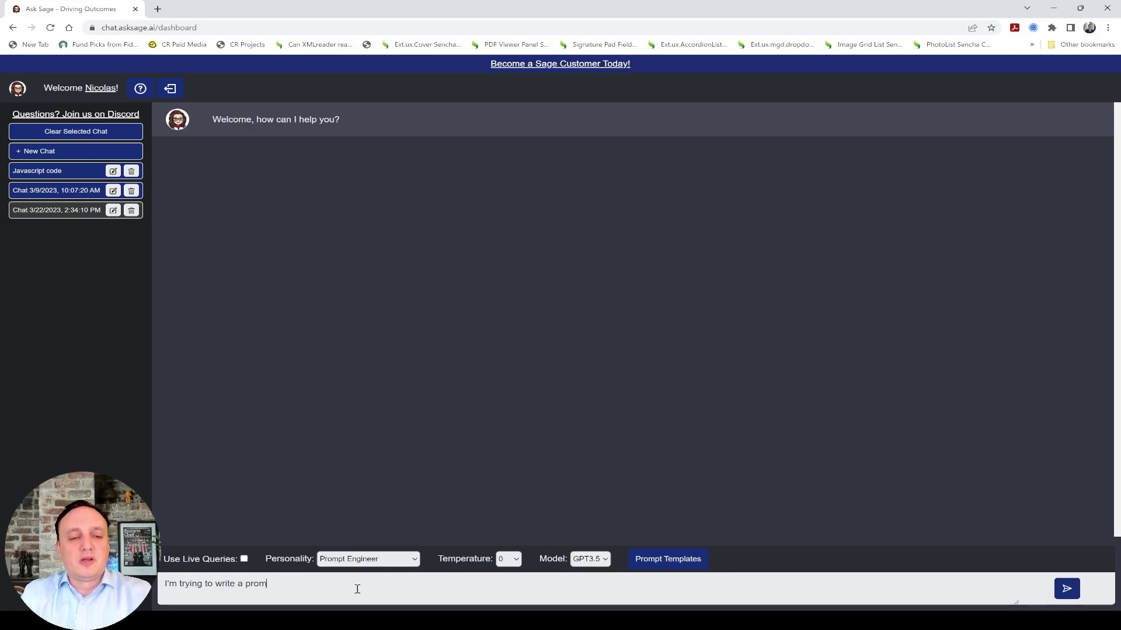
{"action": "type", "text": "pt to "}
{"action": "type", "text": "a"}
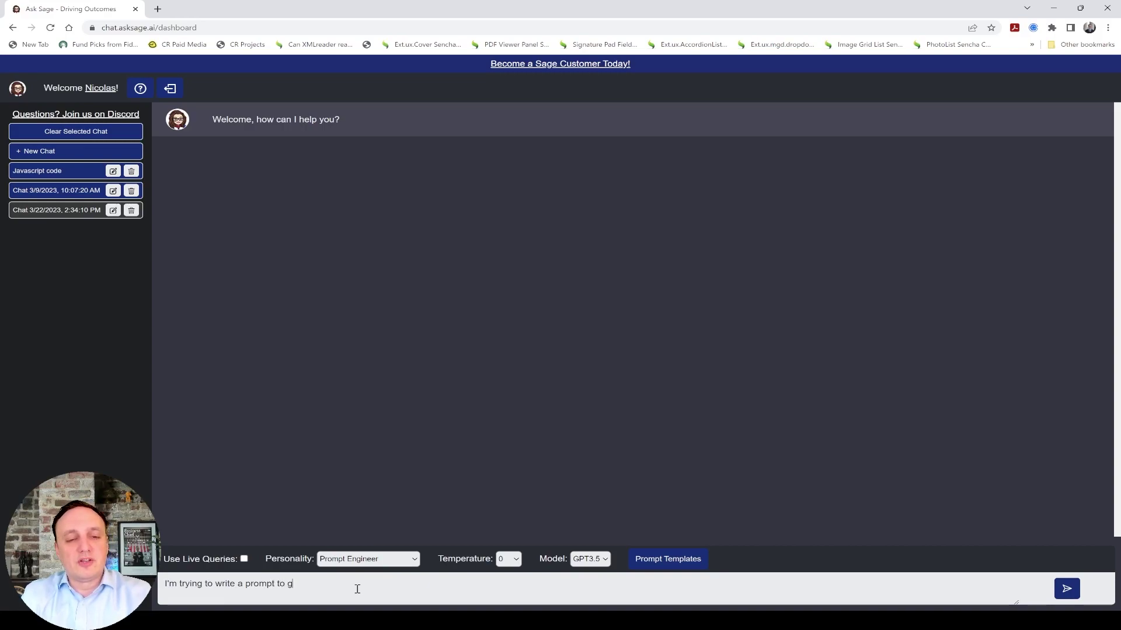
{"action": "key", "text": "BackSpace"}
{"action": "type", "text": "c"}
{"action": "key", "text": "BackSpace"}
{"action": "type", "text": "wri"}
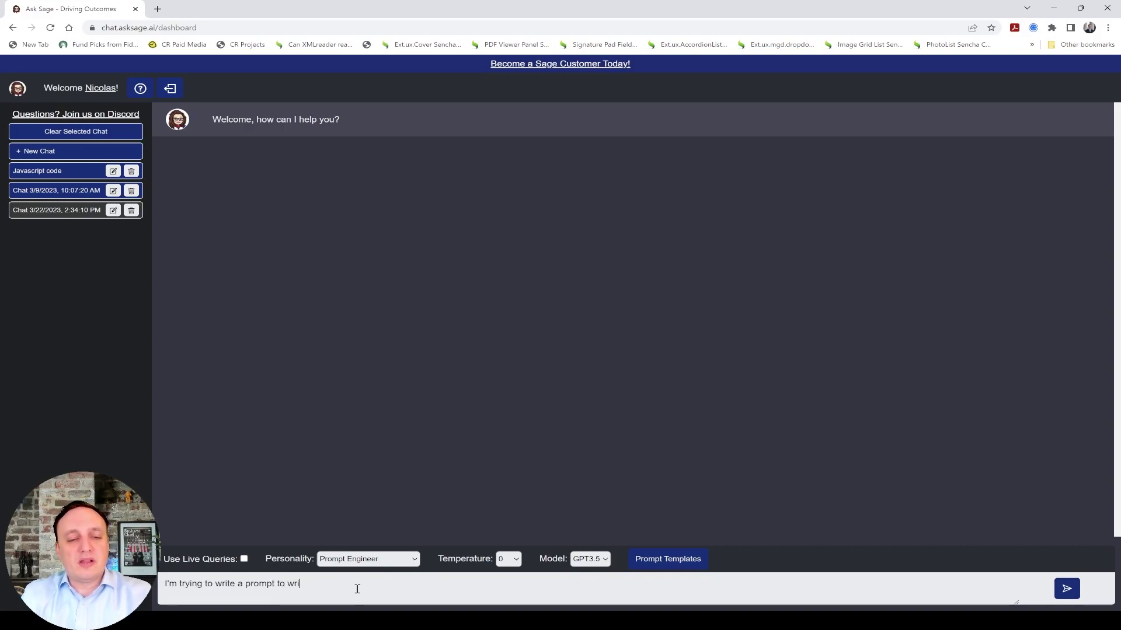
{"action": "type", "text": "te an RFP answer to a b"}
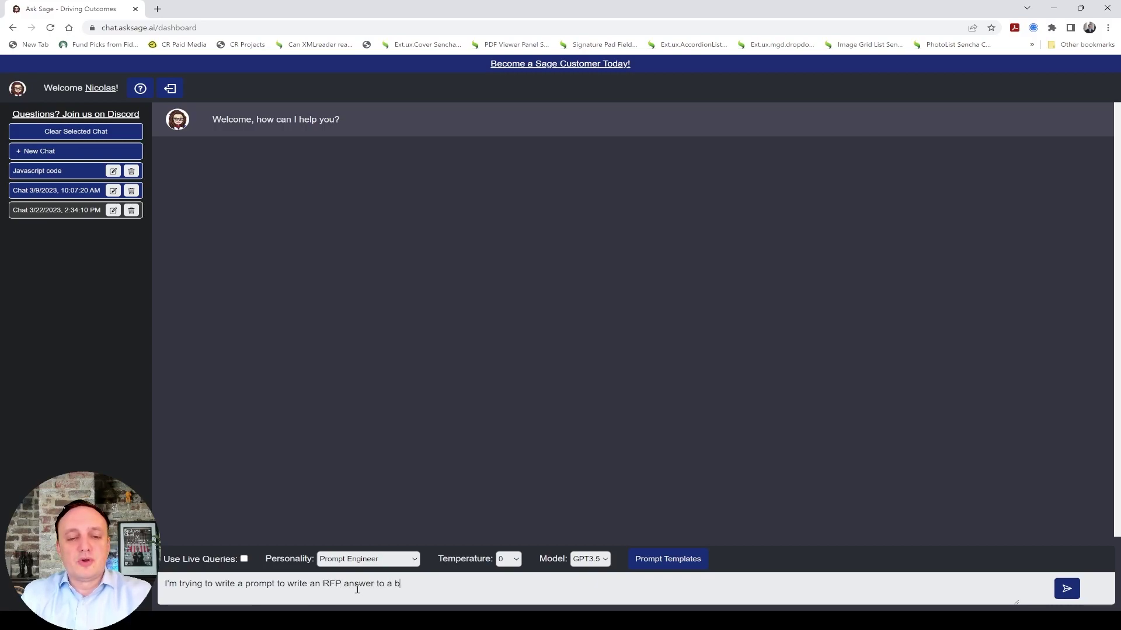
{"action": "key", "text": "BackSpace"}
Step: Continue the request with 'the Department of Air Force bid about DevSecOps' and the response goal
{"action": "type", "text": "Do"}
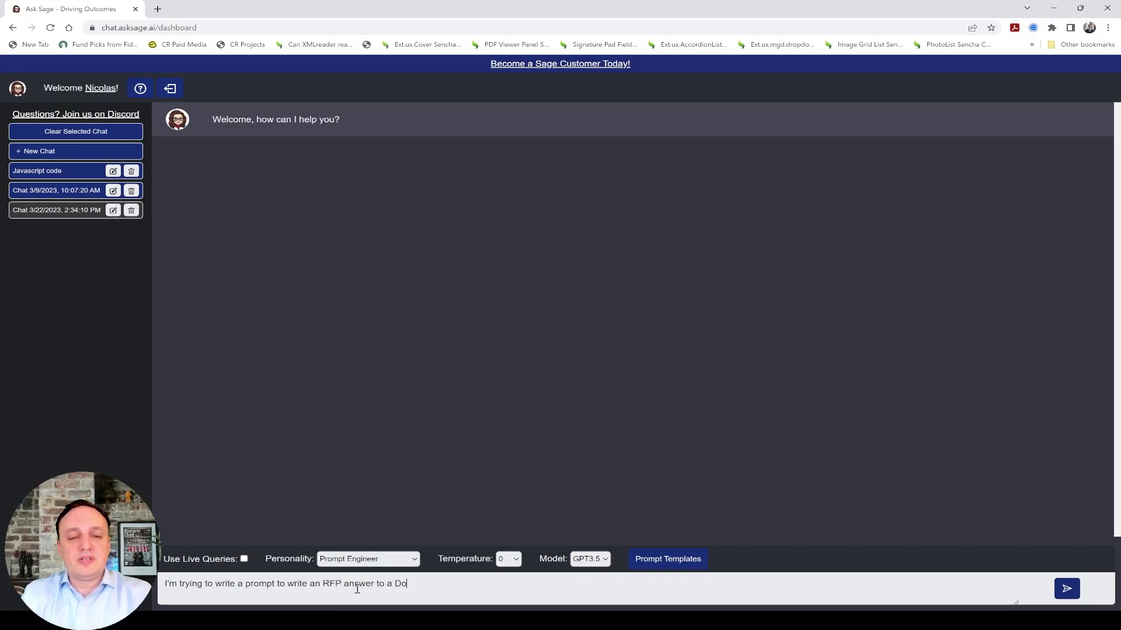
{"action": "key", "text": "BackSpace"}
{"action": "type", "text": "epartme"}
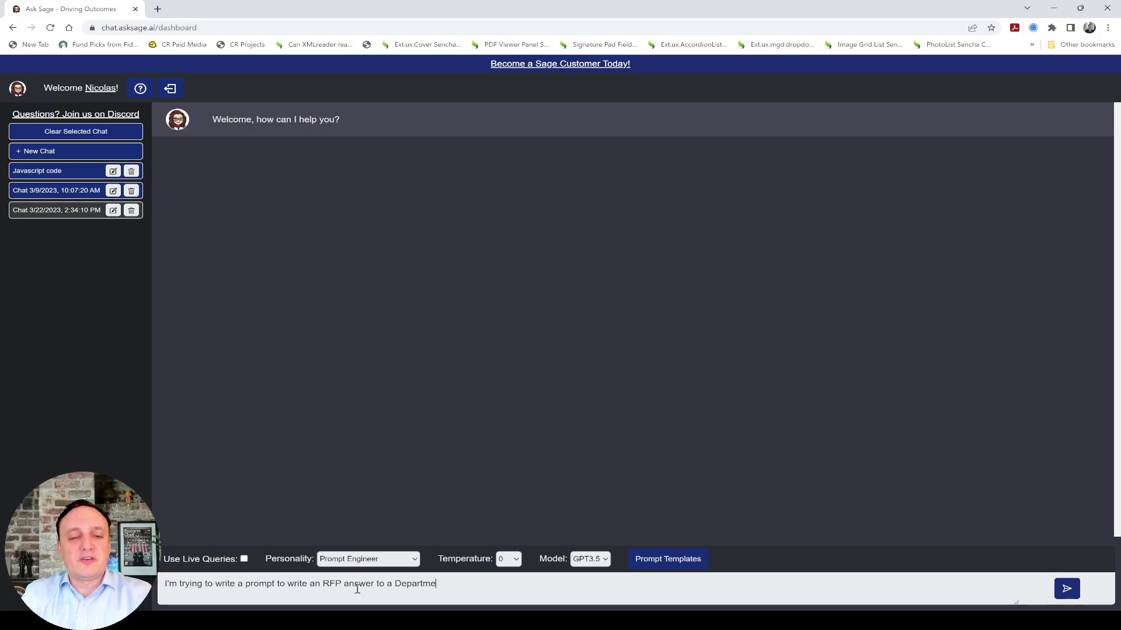
{"action": "type", "text": "nt of Air Force"}
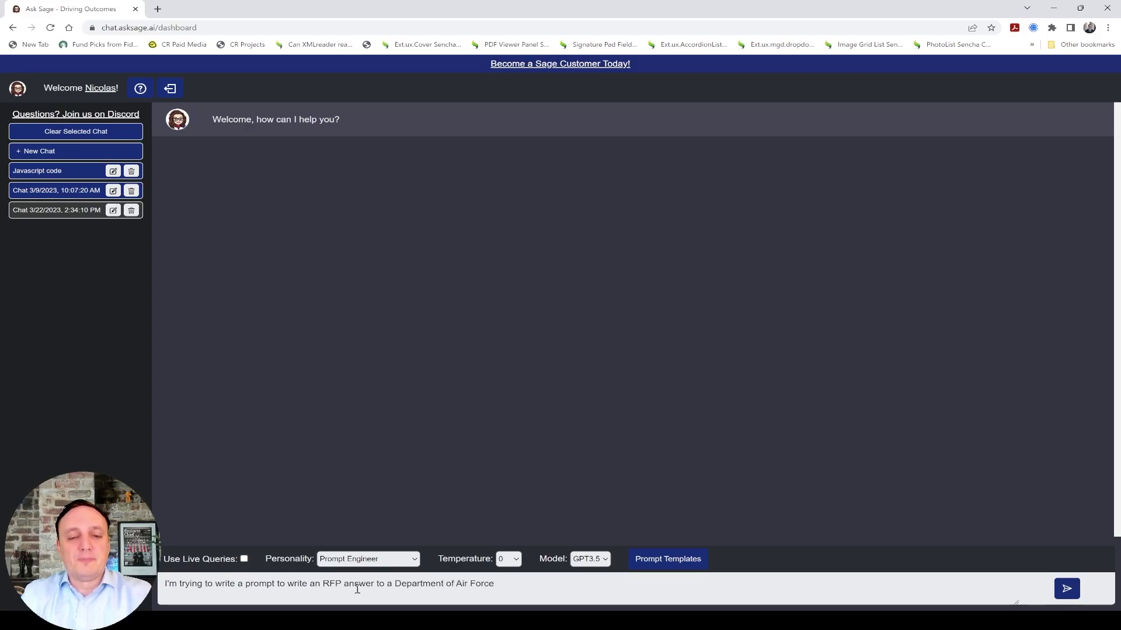
{"action": "type", "text": "the"}
{"action": "key", "text": "End"}
{"action": "type", "text": "bid "}
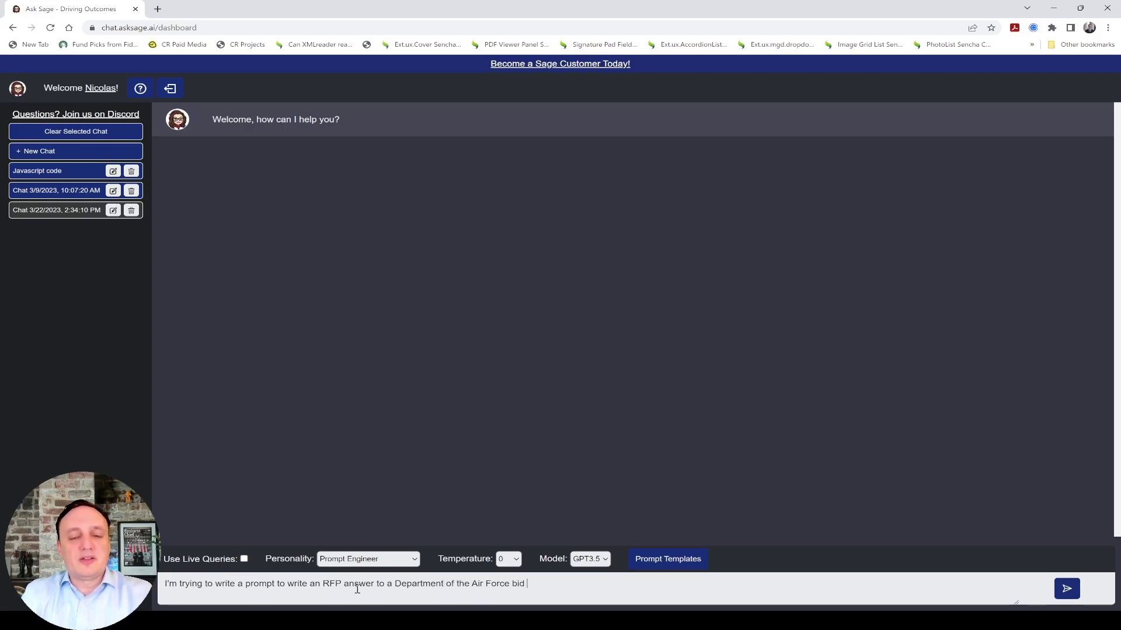
{"action": "type", "text": "about D"}
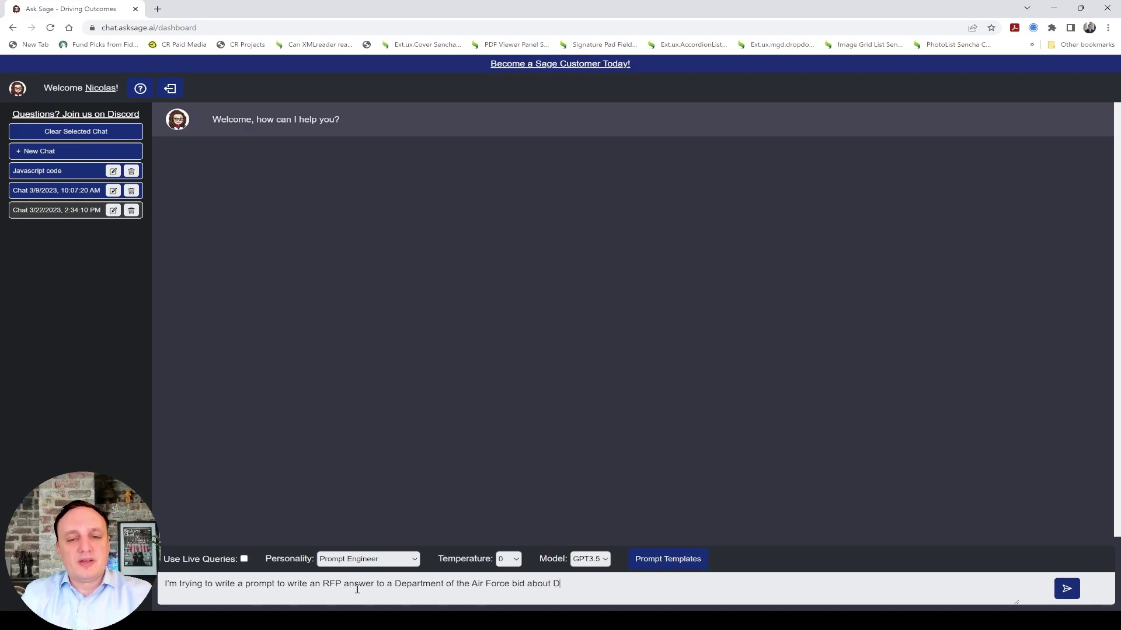
{"action": "type", "text": "evSecOps and "}
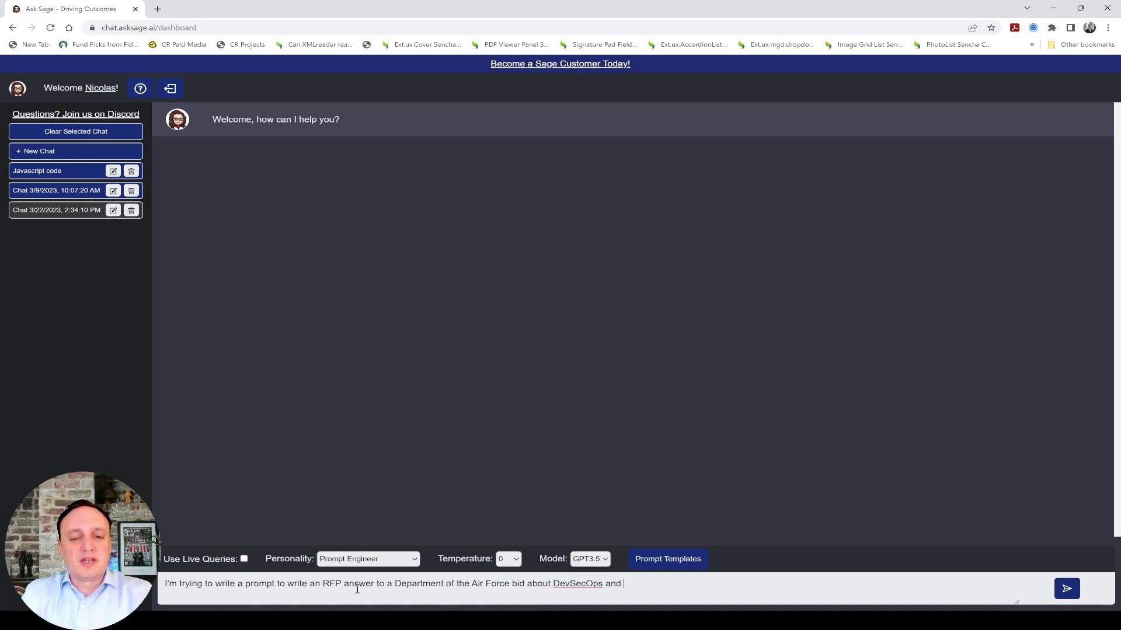
{"action": "type", "text": "we would like t"}
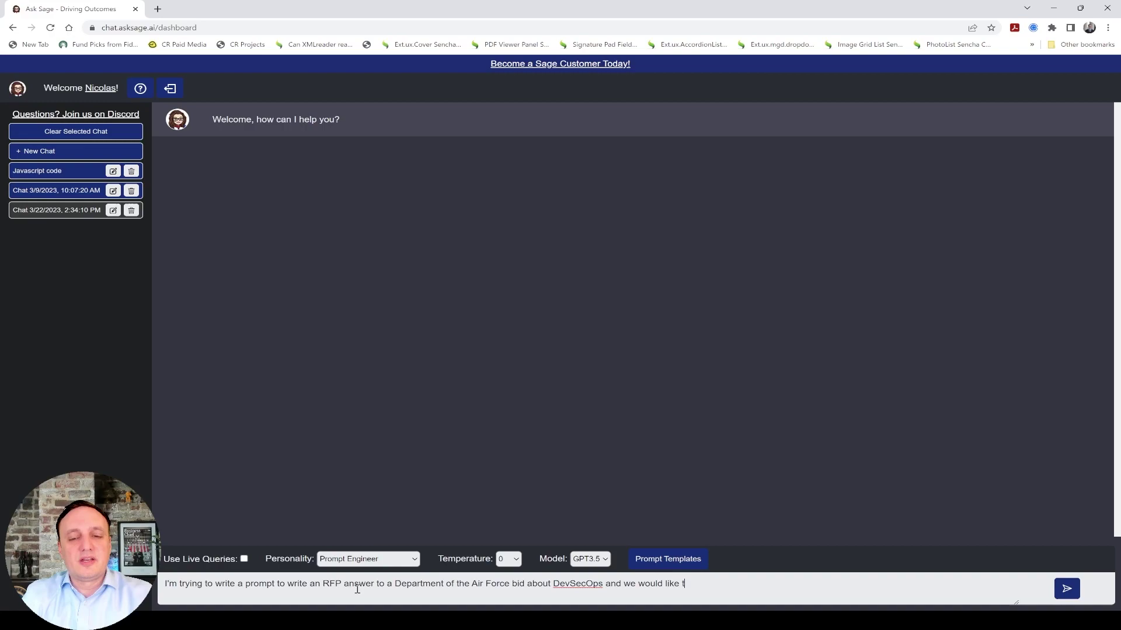
{"action": "type", "text": "o prepare "}
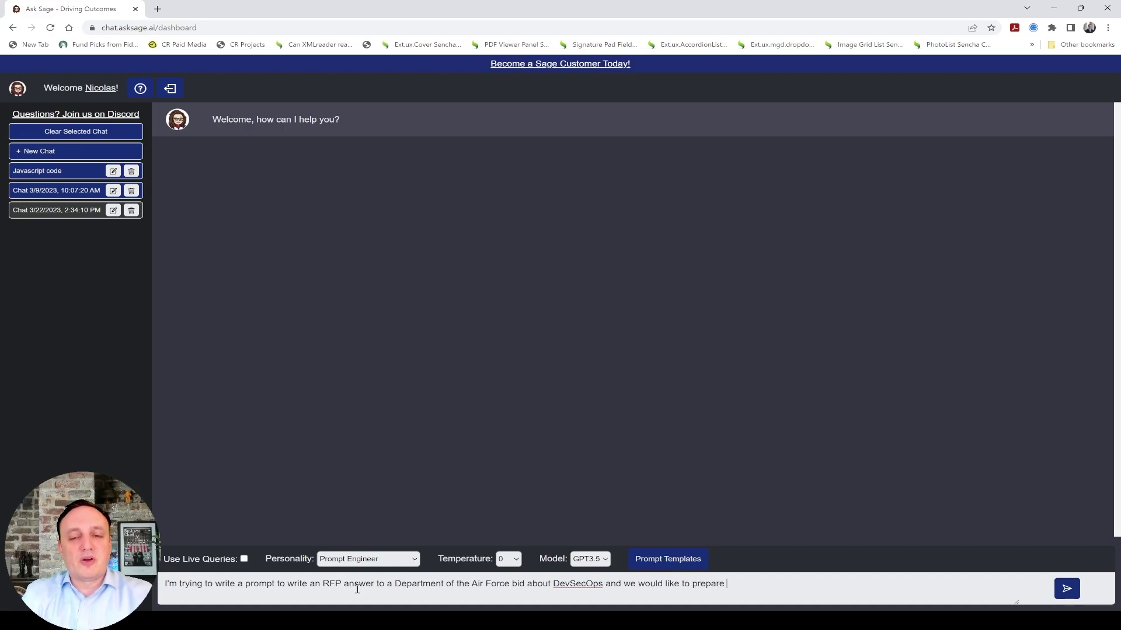
{"action": "type", "text": "our response to show wh"}
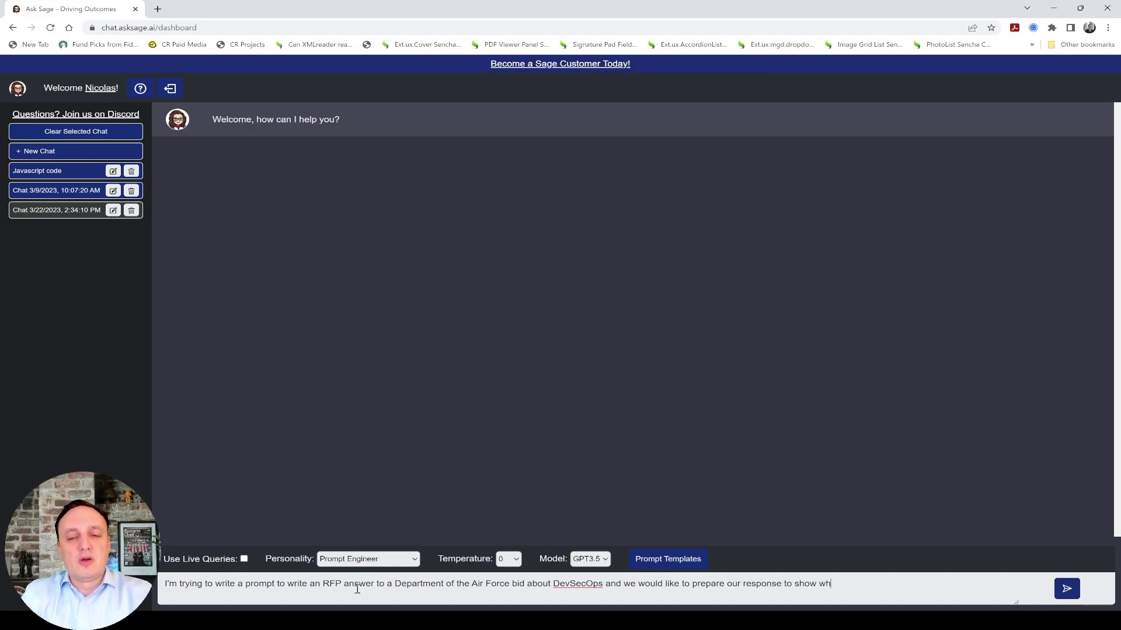
{"action": "type", "text": "y the Air Fo"}
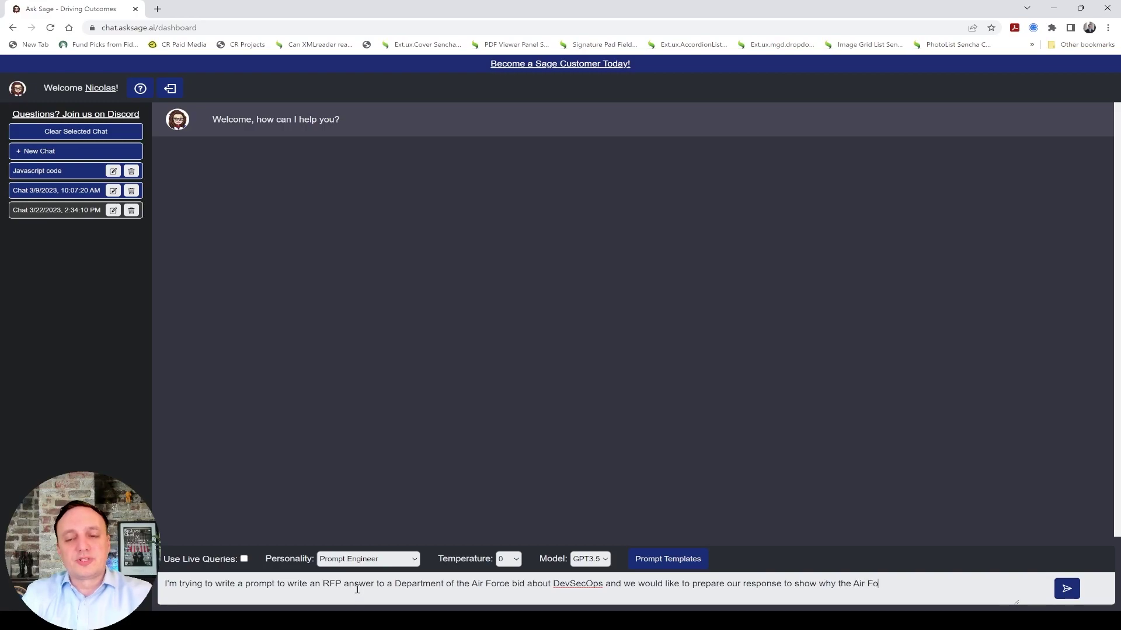
{"action": "type", "text": "rce should pick us "}
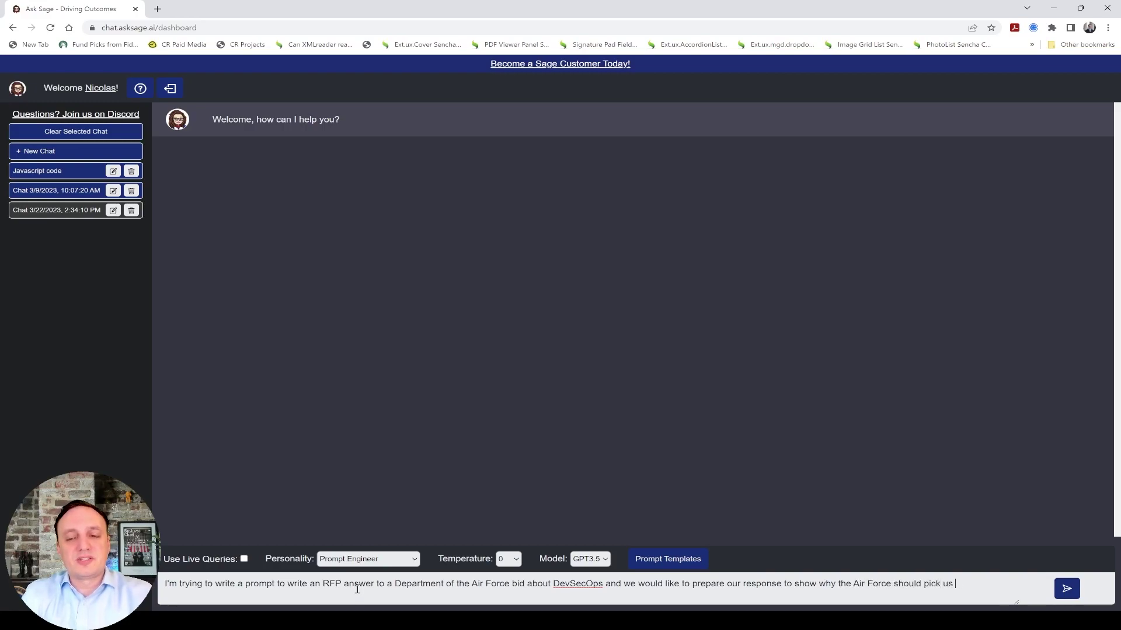
{"action": "type", "text": "thanks to our exper"}
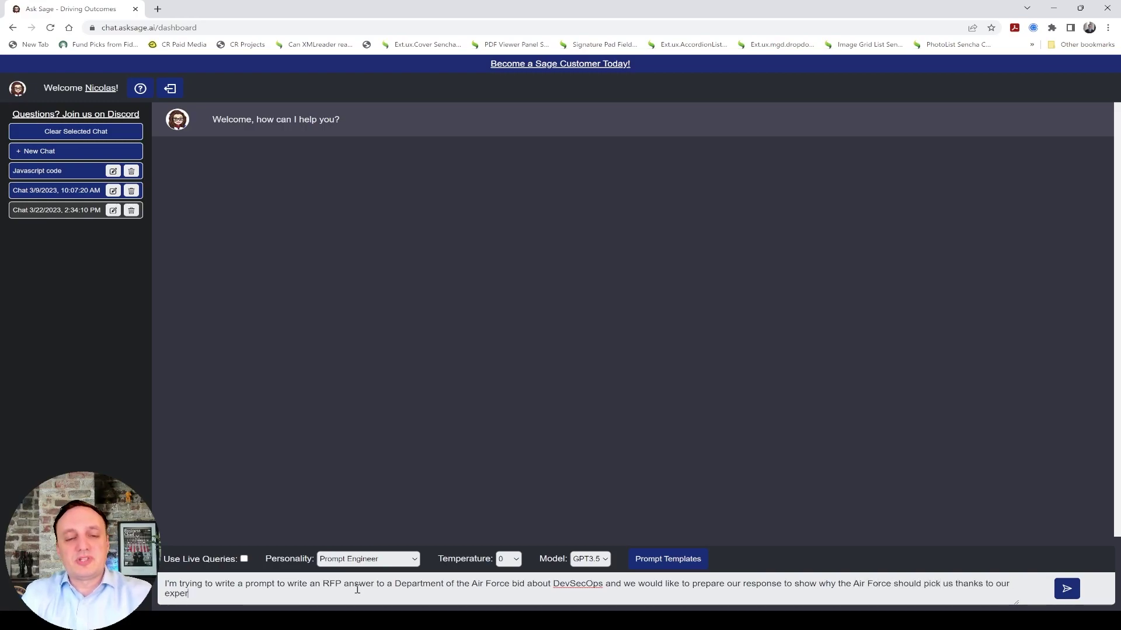
{"action": "type", "text": "tise in DevSec"}
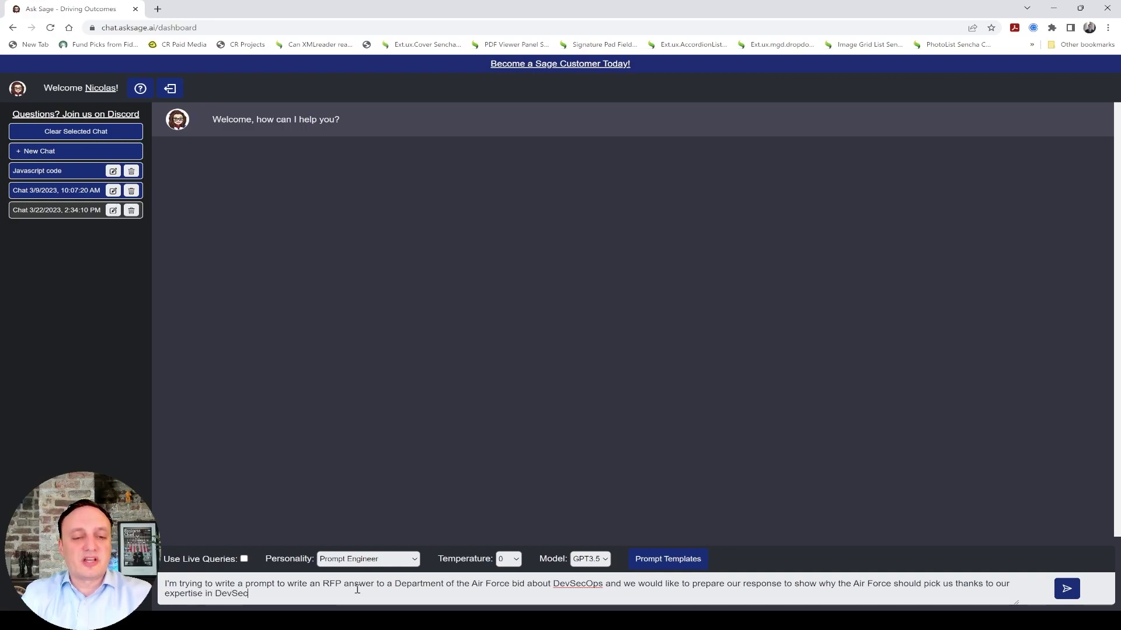
{"action": "type", "text": "Ops creating th"}
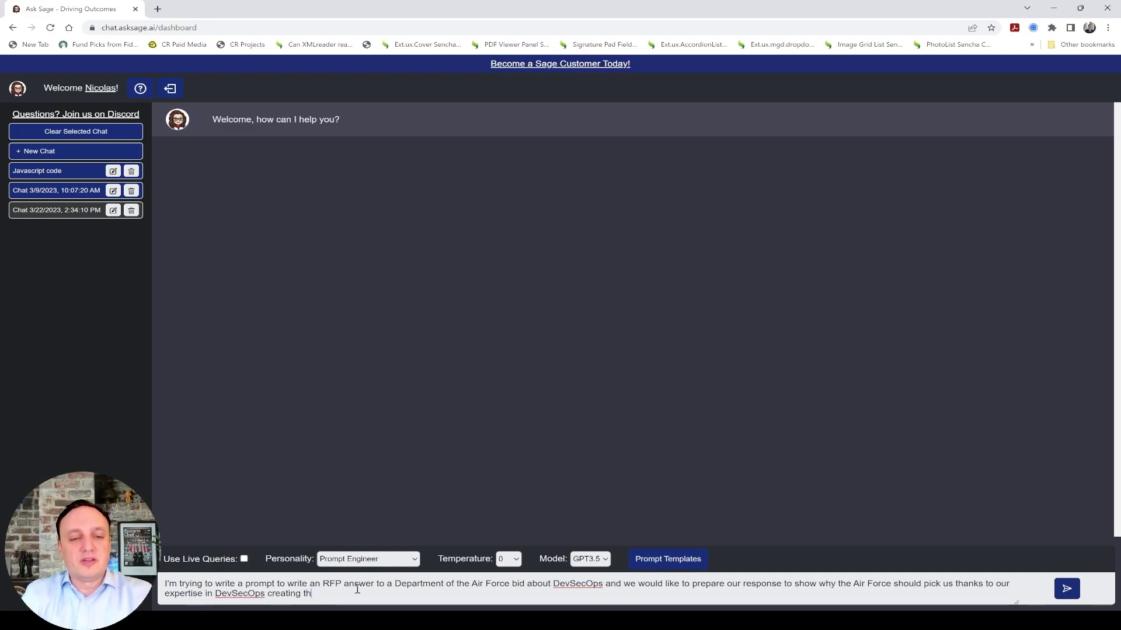
{"action": "type", "text": "e DoD Enter"}
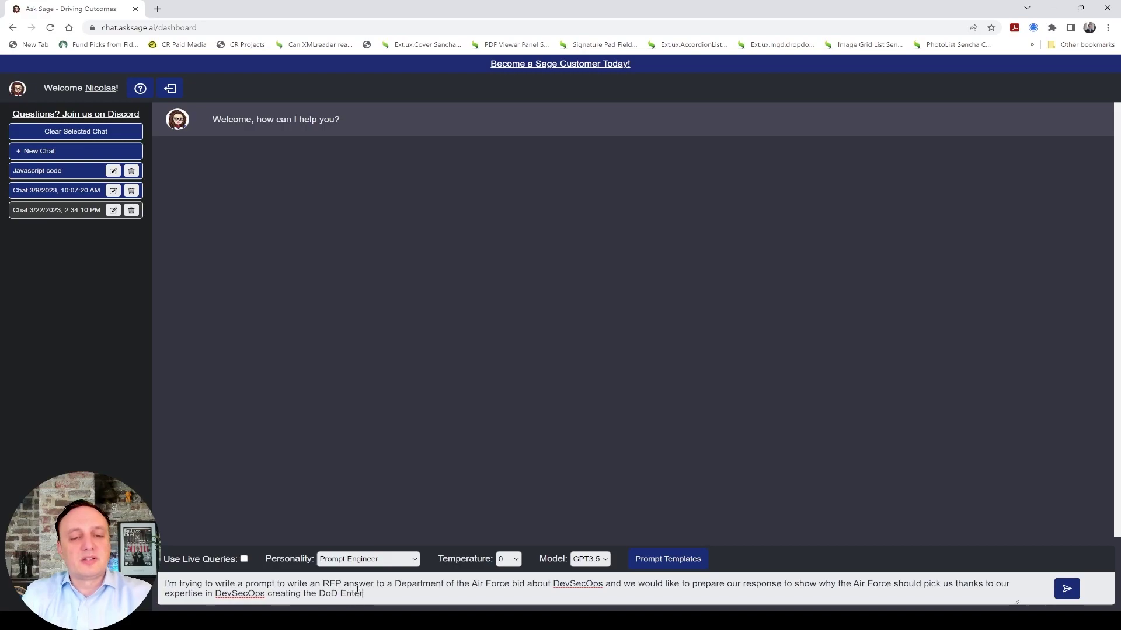
{"action": "type", "text": "prise DevSecOps "}
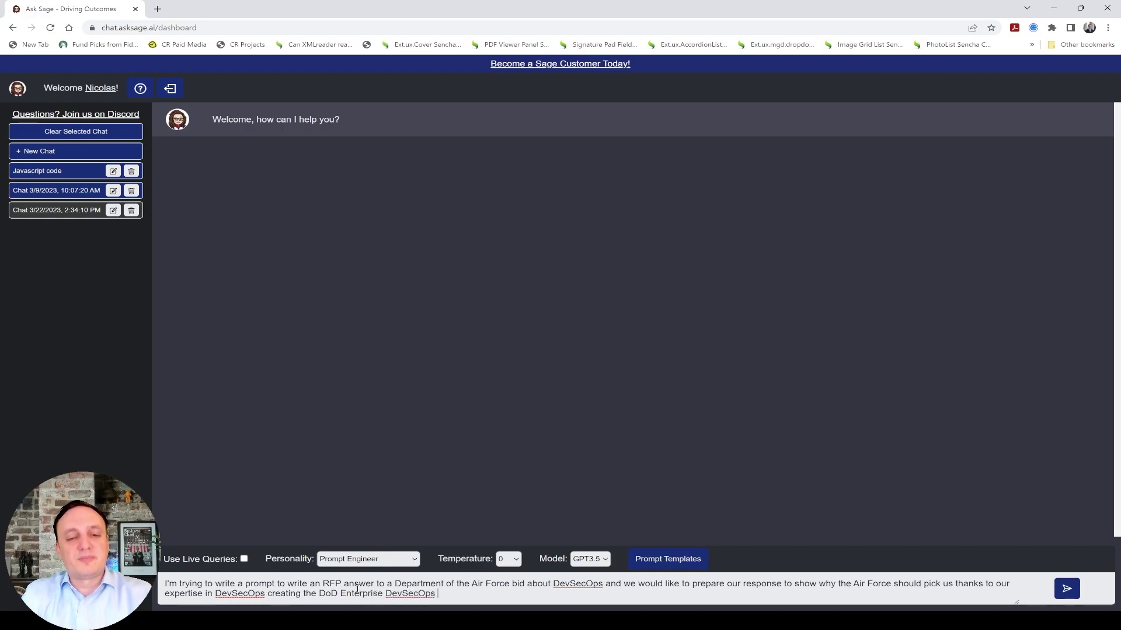
{"action": "type", "text": "Ref Design"}
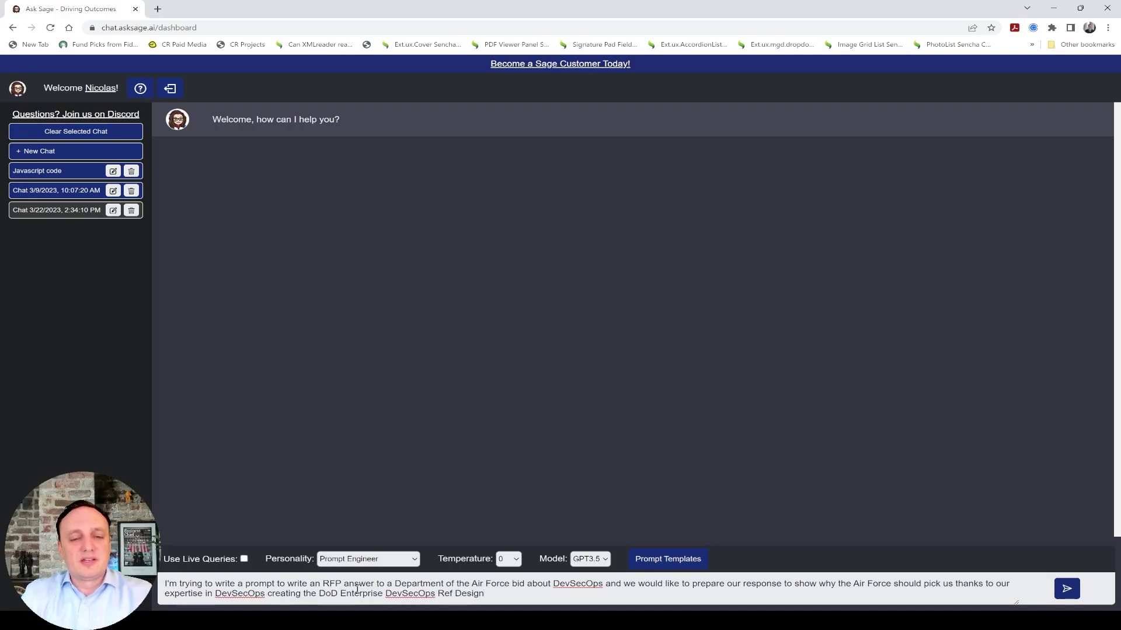
Step: Send the RFP prompt request, then begin replying that the team includes the DoD DevSecOps initiative's founder
{"action": "key", "text": "Return"}
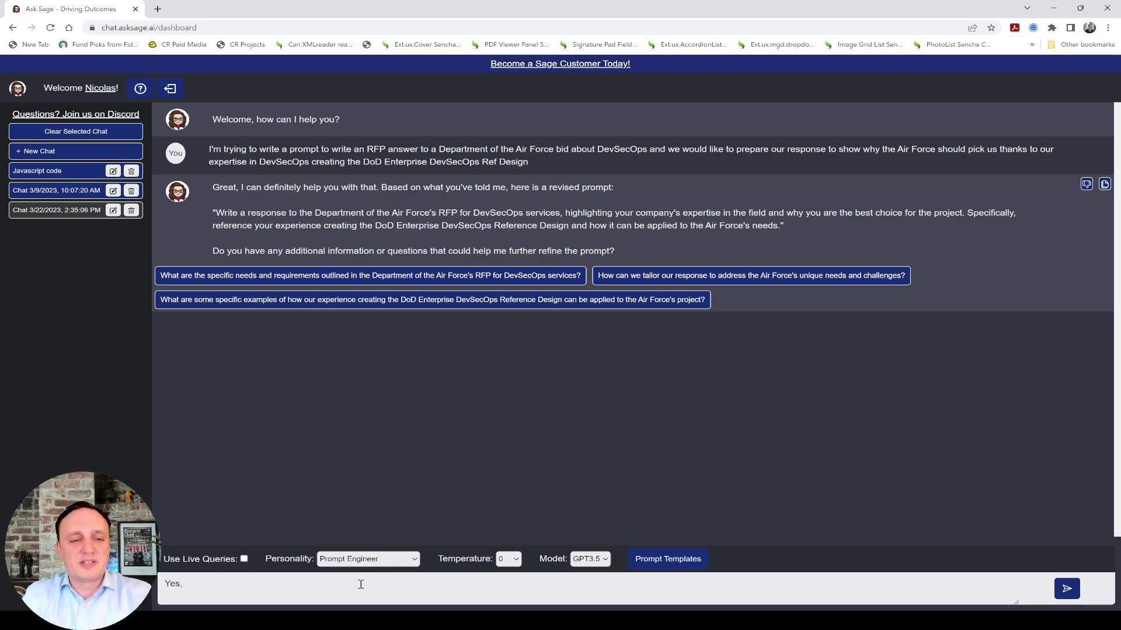
{"action": "type", "text": "our team we have "}
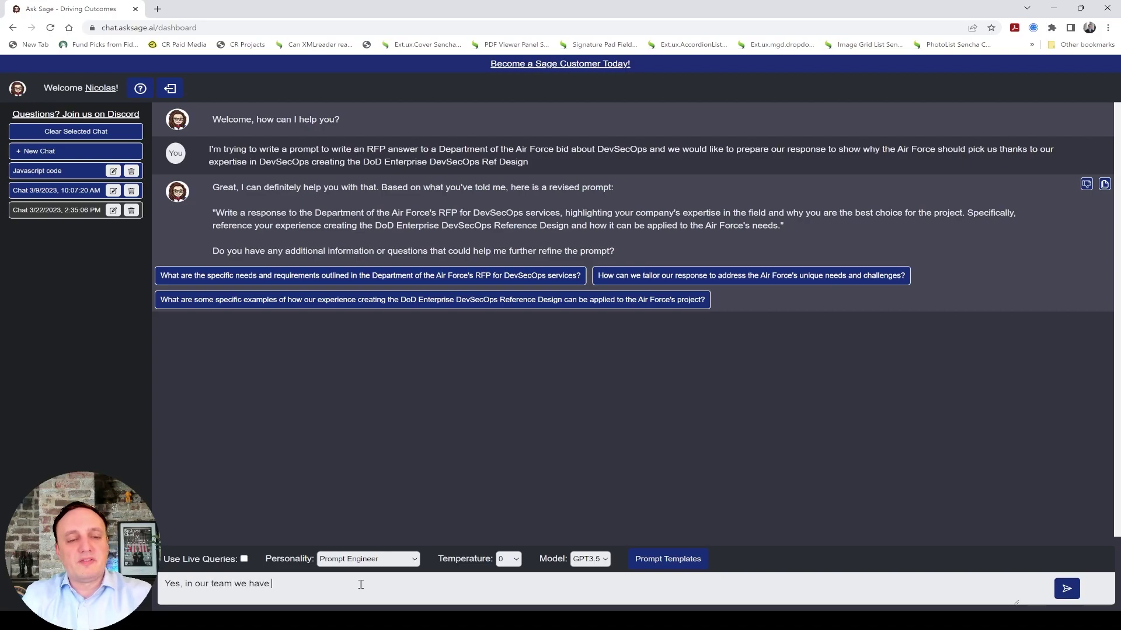
{"action": "type", "text": "Nic Chaillan, the "}
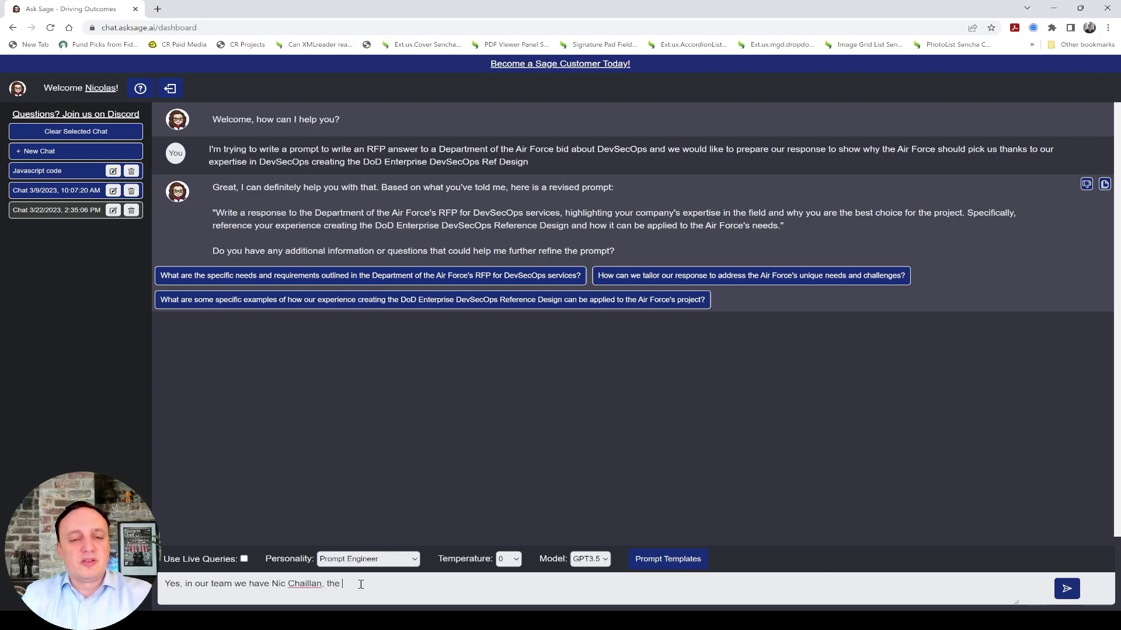
{"action": "type", "text": "founder of the Dev"}
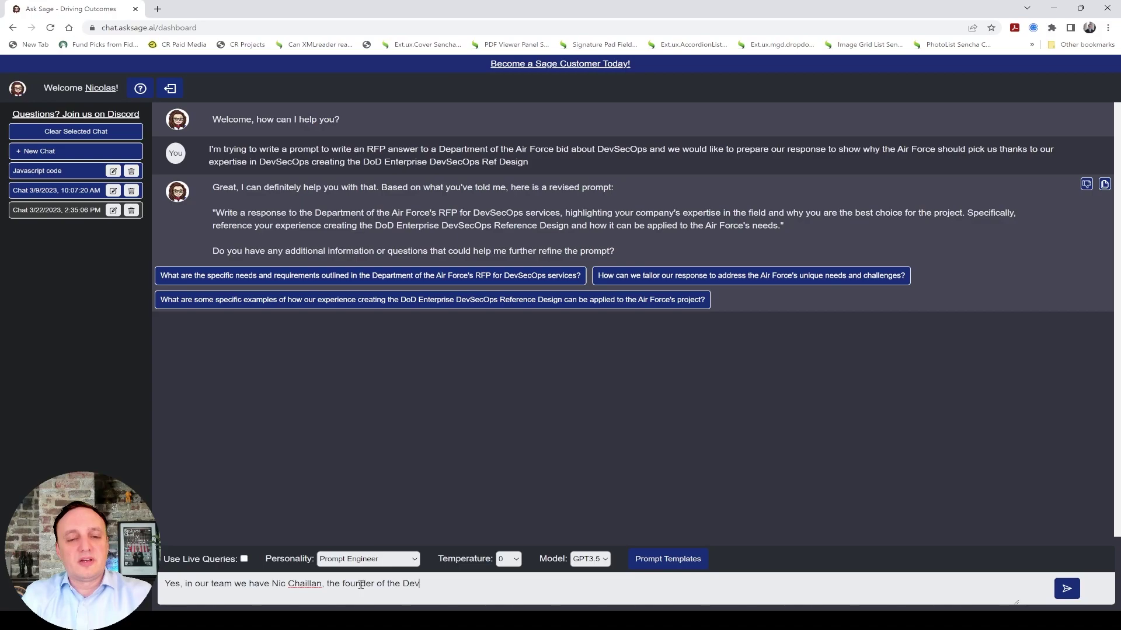
{"action": "type", "text": "SecOps initiativ"}
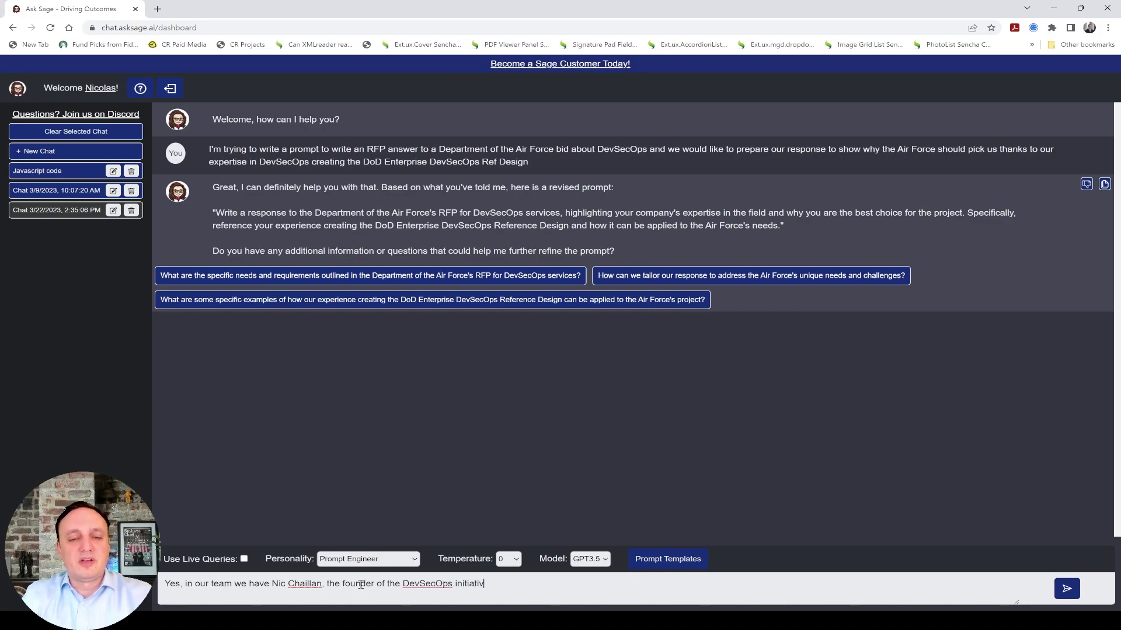
{"action": "type", "text": "e in DoD"}
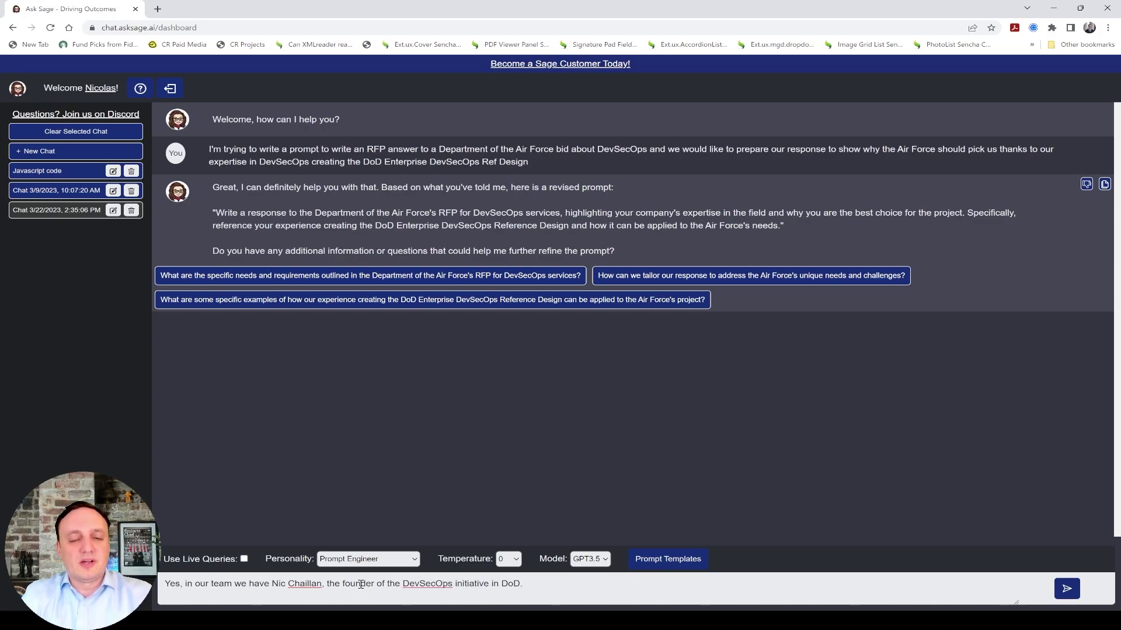
{"action": "type", "text": "."}
Step: Add a second line, 'What else do you need to improve this prompt', and send the follow-up
{"action": "key", "text": "Return"}
{"action": "type", "text": "What else "}
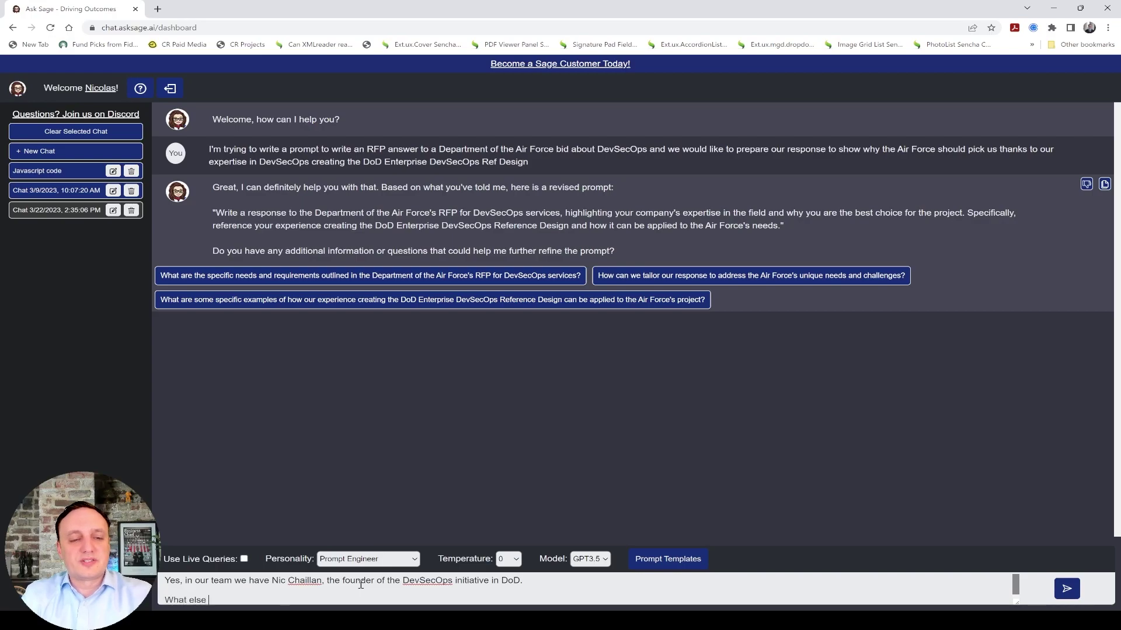
{"action": "type", "text": "do you need to improve this prompt?"}
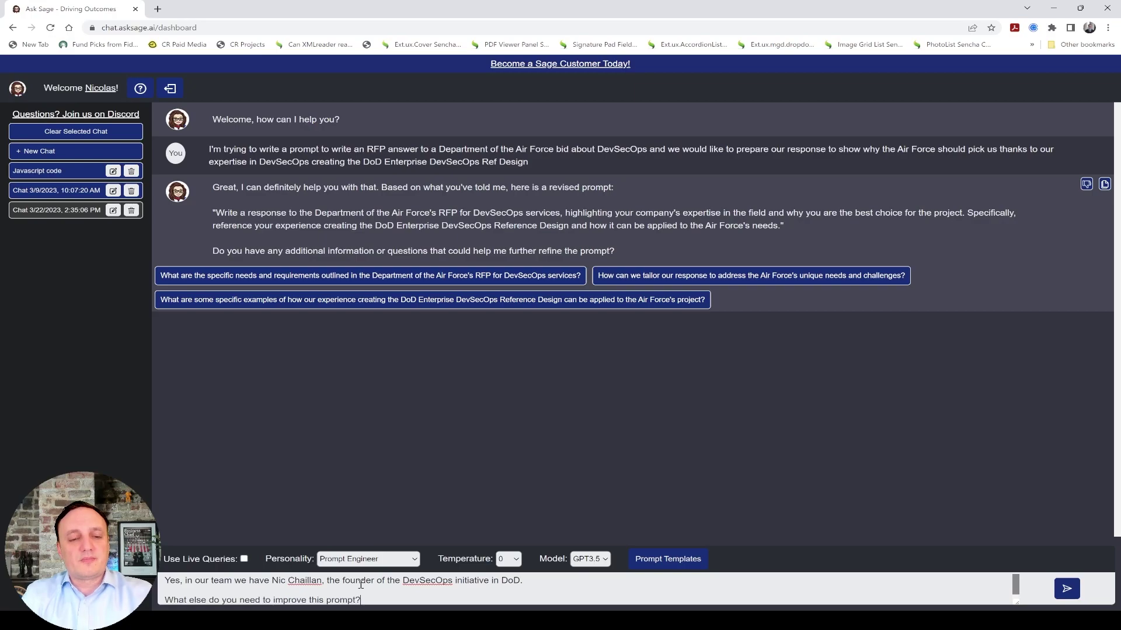
{"action": "key", "text": "Return"}
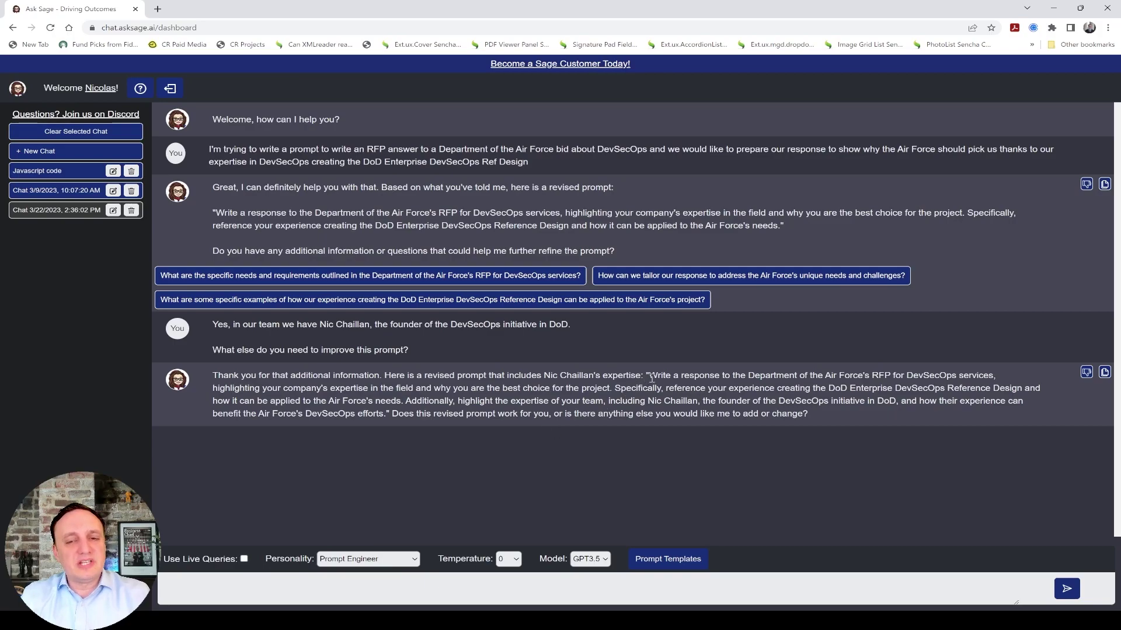
Step: Copy the revised RFP prompt into a new Contracting Officer chat and send it
{"action": "left_click_drag", "start_coordinate": [651, 377], "coordinate": [386, 413]}
{"action": "key", "text": "ctrl+c"}
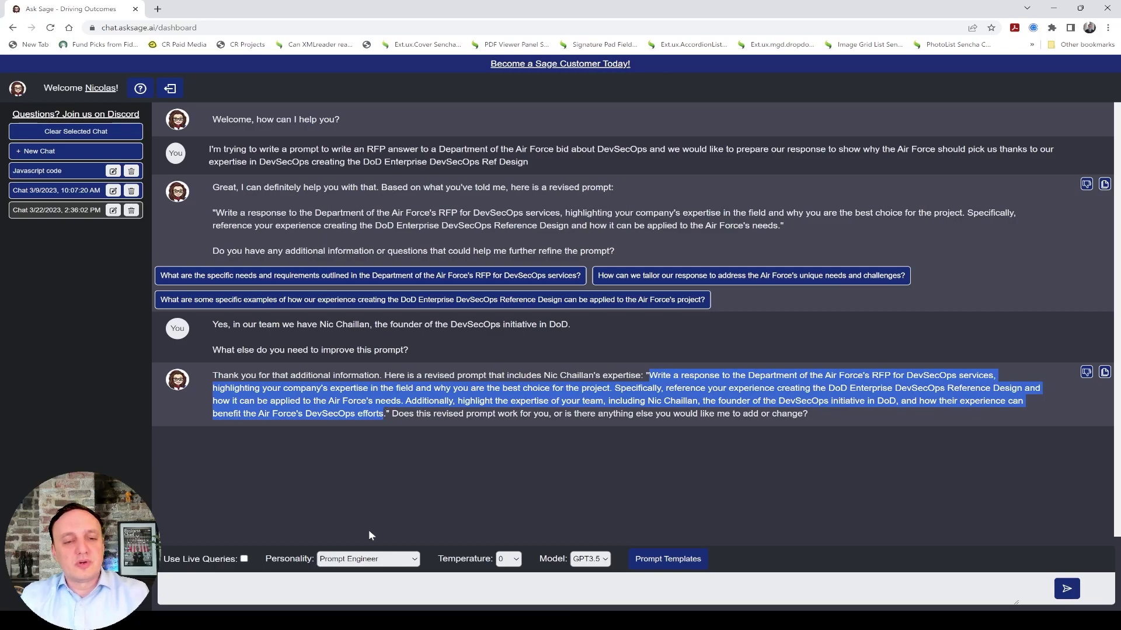
{"action": "left_click", "coordinate": [361, 598]}
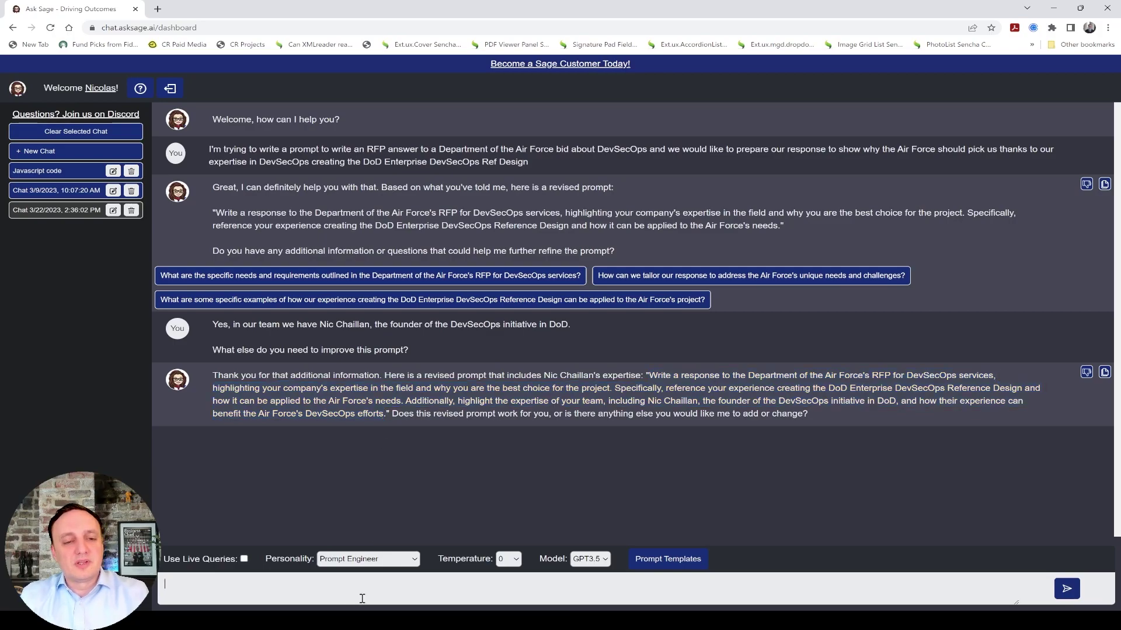
{"action": "left_click", "coordinate": [61, 153]}
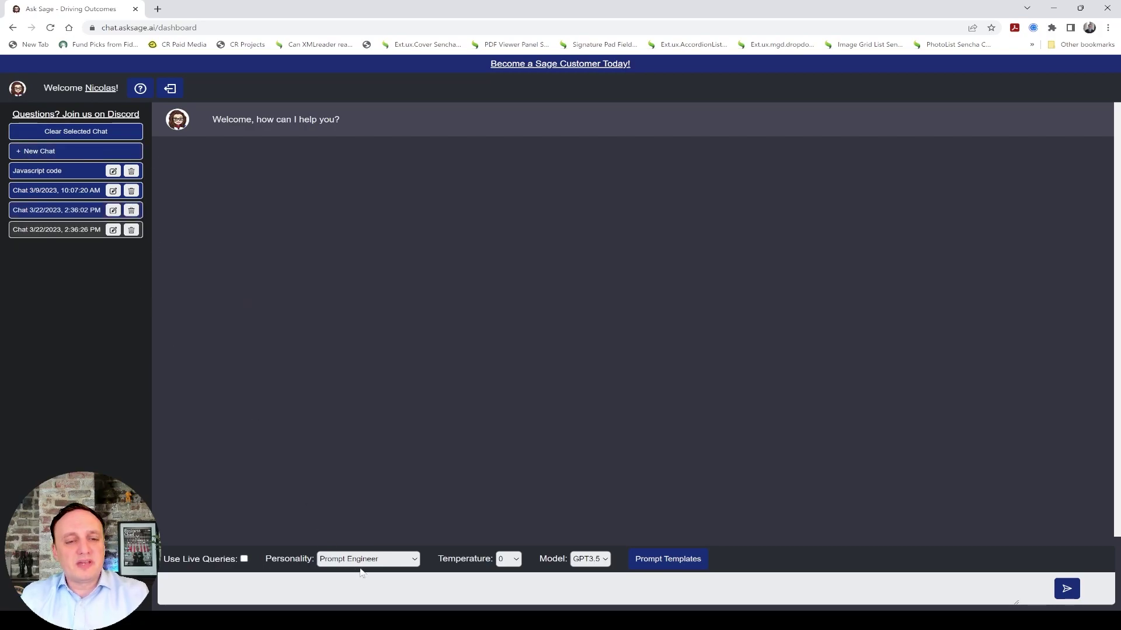
{"action": "left_click", "coordinate": [364, 394]}
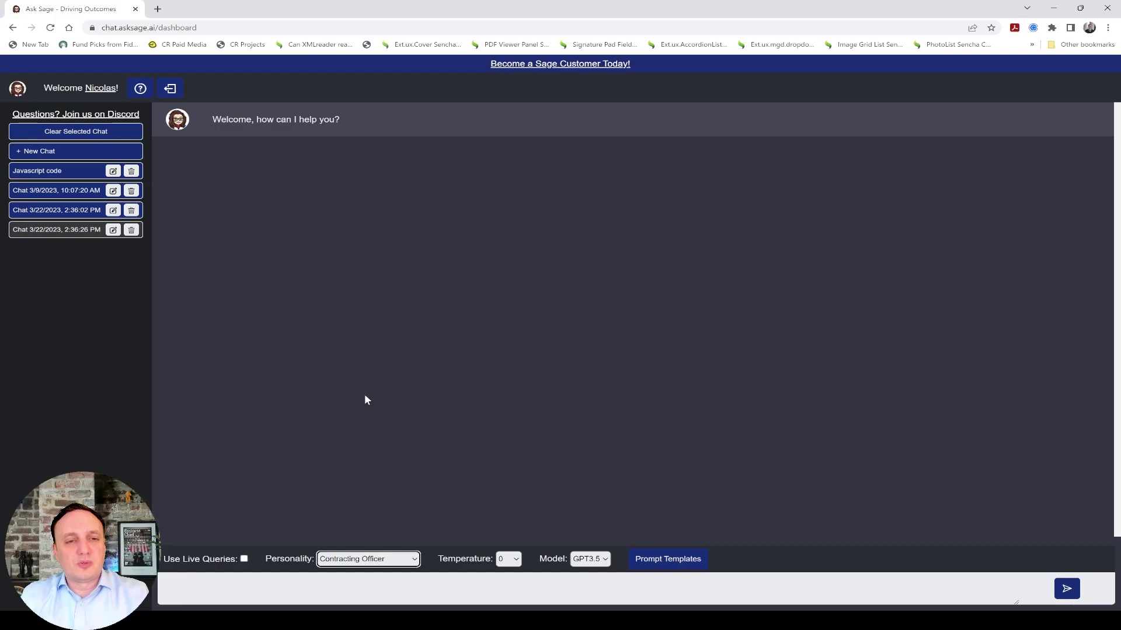
{"action": "left_click", "coordinate": [369, 596]}
{"action": "key", "text": "ctrl+v"}
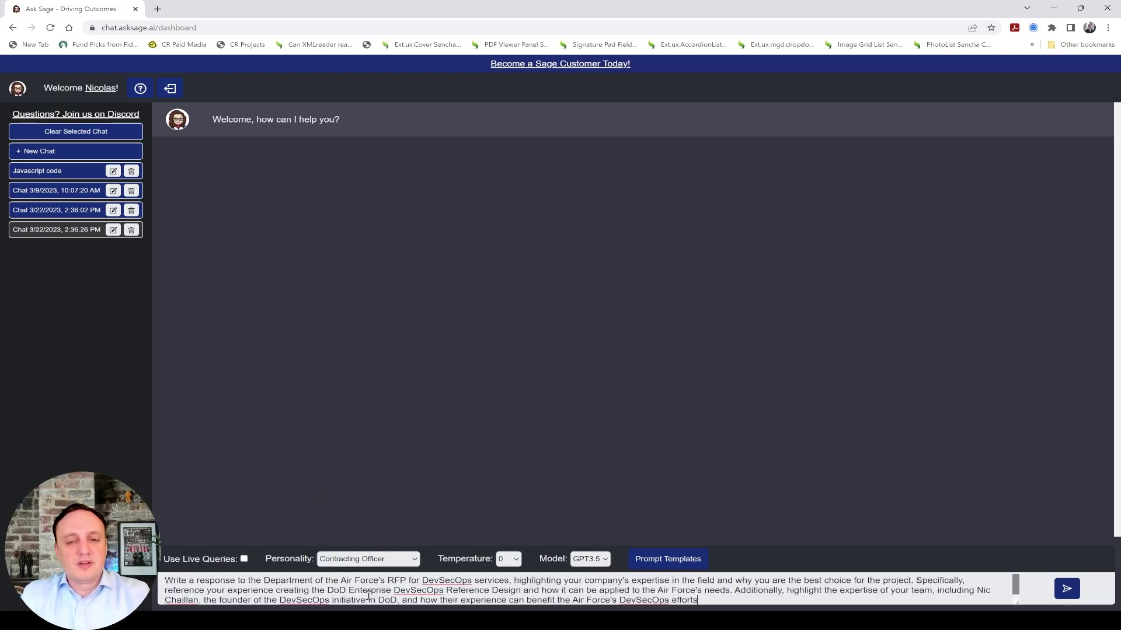
{"action": "key", "text": "Return"}
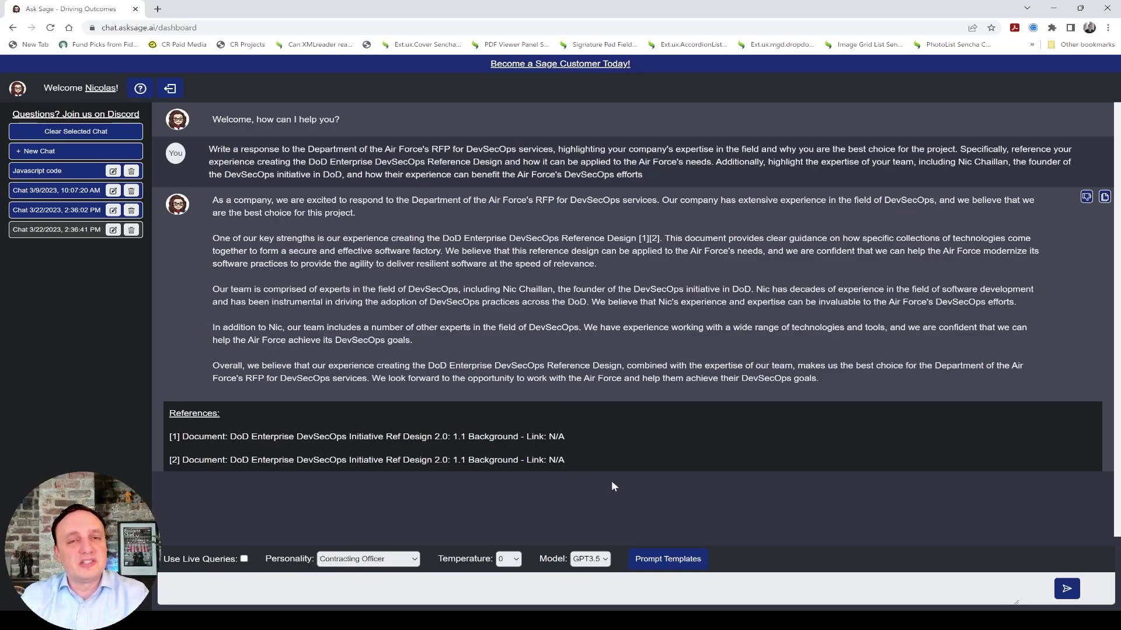
Step: Start a new template under Private Prompts, keeping its visibility private
{"action": "left_click", "coordinate": [669, 562]}
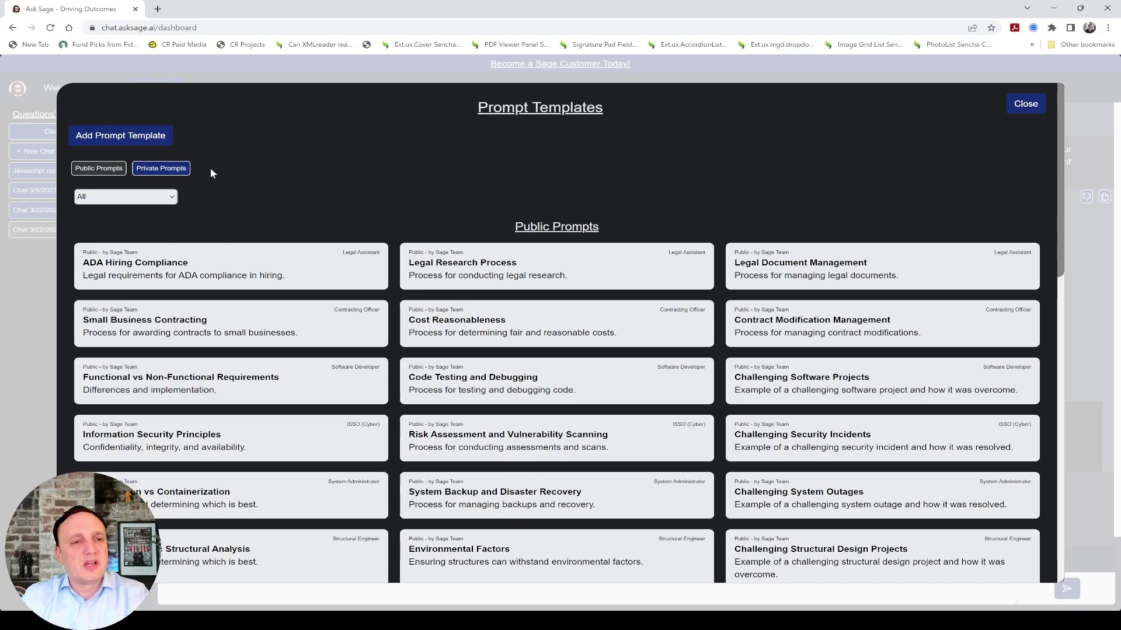
{"action": "left_click", "coordinate": [156, 169]}
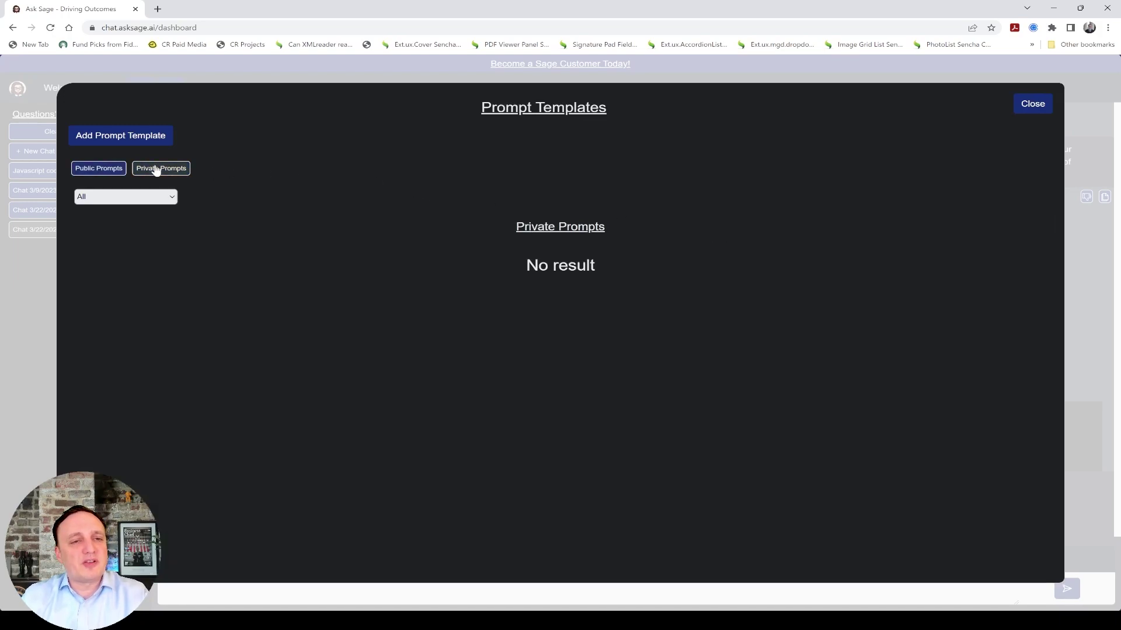
{"action": "left_click", "coordinate": [130, 137]}
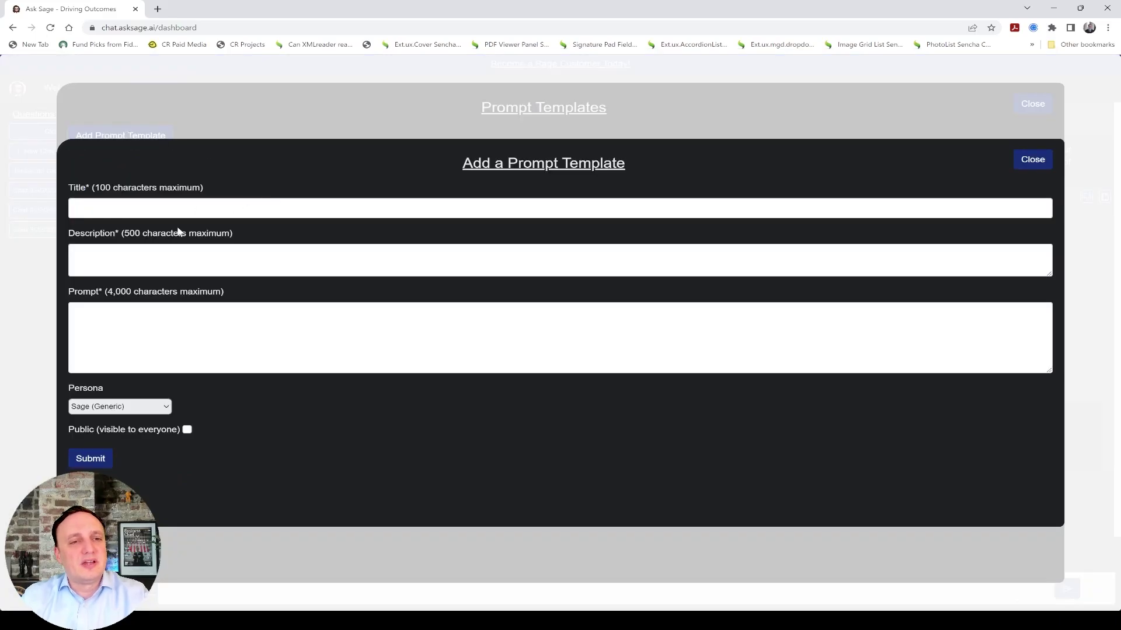
{"action": "left_click", "coordinate": [187, 430]}
{"action": "left_click", "coordinate": [187, 430]}
{"action": "left_click", "coordinate": [187, 430]}
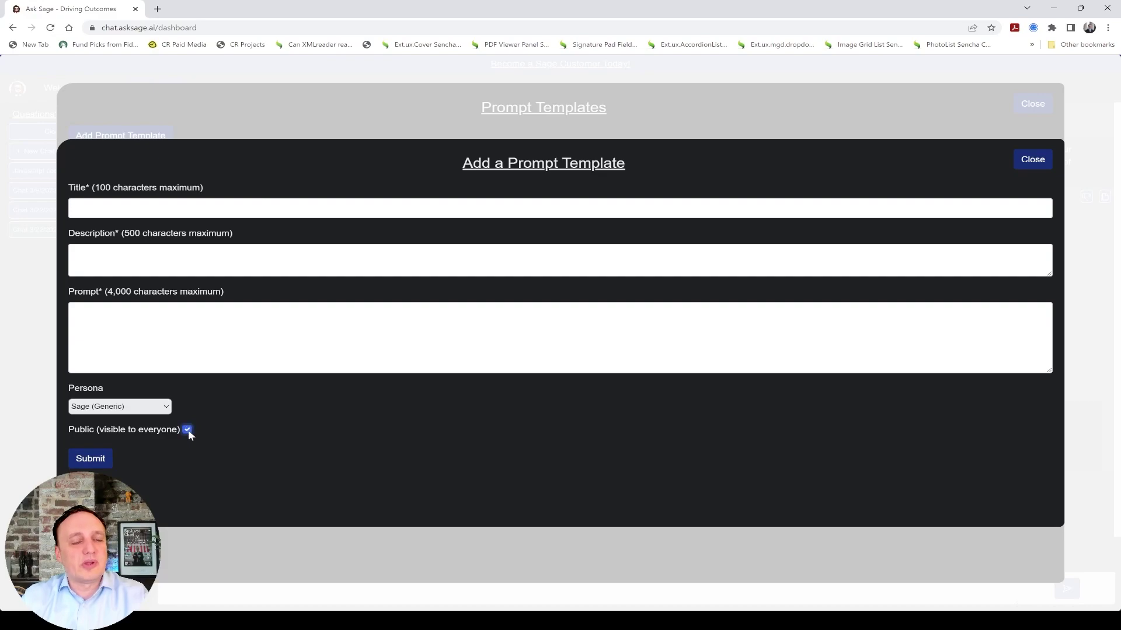
{"action": "left_click", "coordinate": [188, 430]}
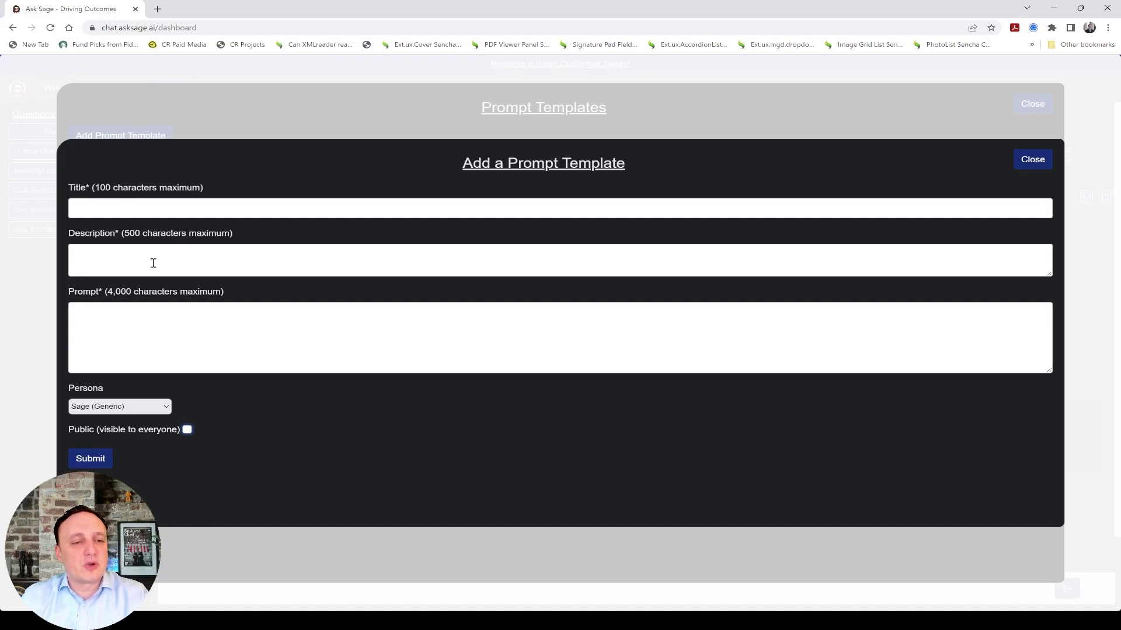
Step: Title the template 'Template for RFP answers' and describe it as 'This is for RFP answers for DAF DevSecOps work'
{"action": "left_click", "coordinate": [461, 209]}
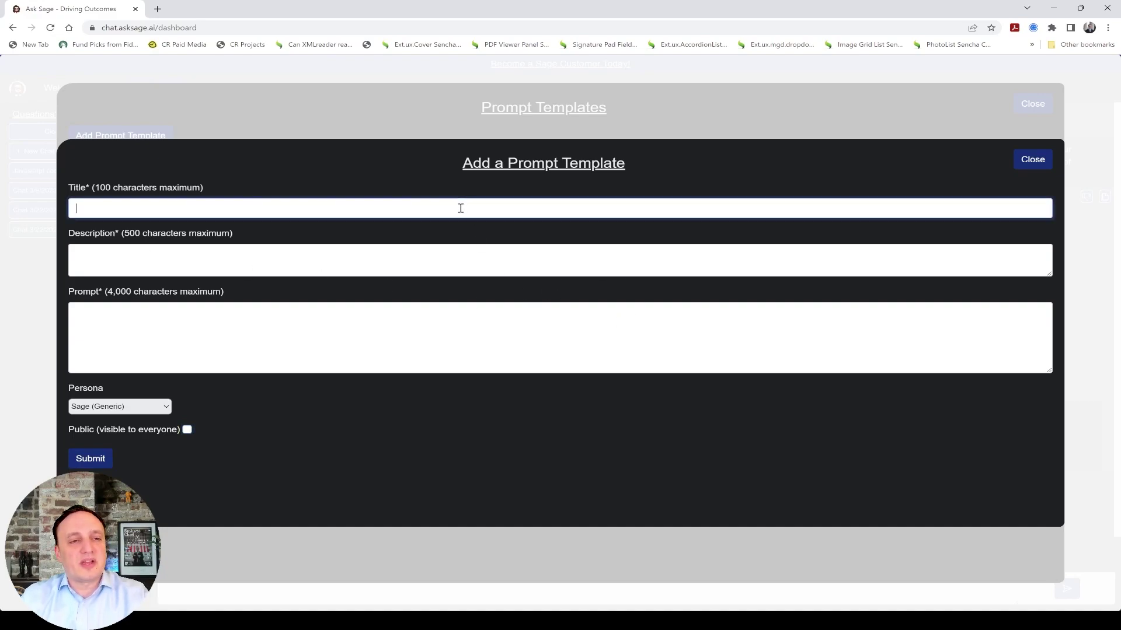
{"action": "type", "text": "Prompt"}
{"action": "key", "text": "BackSpace"}
{"action": "key", "text": "BackSpace"}
{"action": "key", "text": "BackSpace"}
{"action": "key", "text": "BackSpace"}
{"action": "key", "text": "BackSpace"}
{"action": "key", "text": "BackSpace"}
{"action": "type", "text": "Te"}
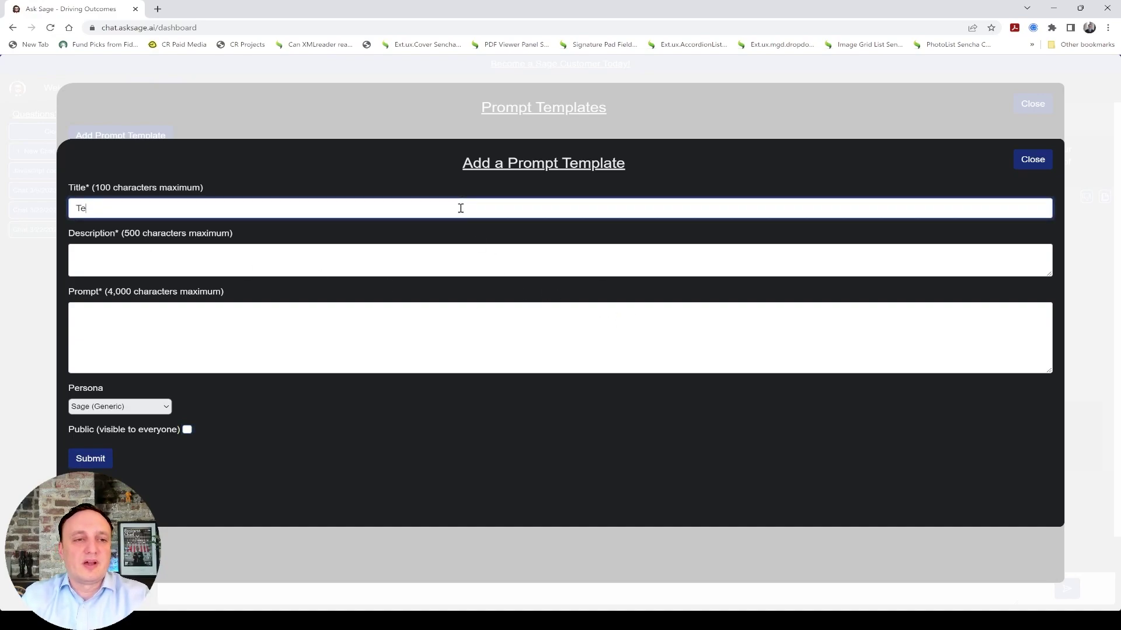
{"action": "type", "text": "mplate for RFP answers"}
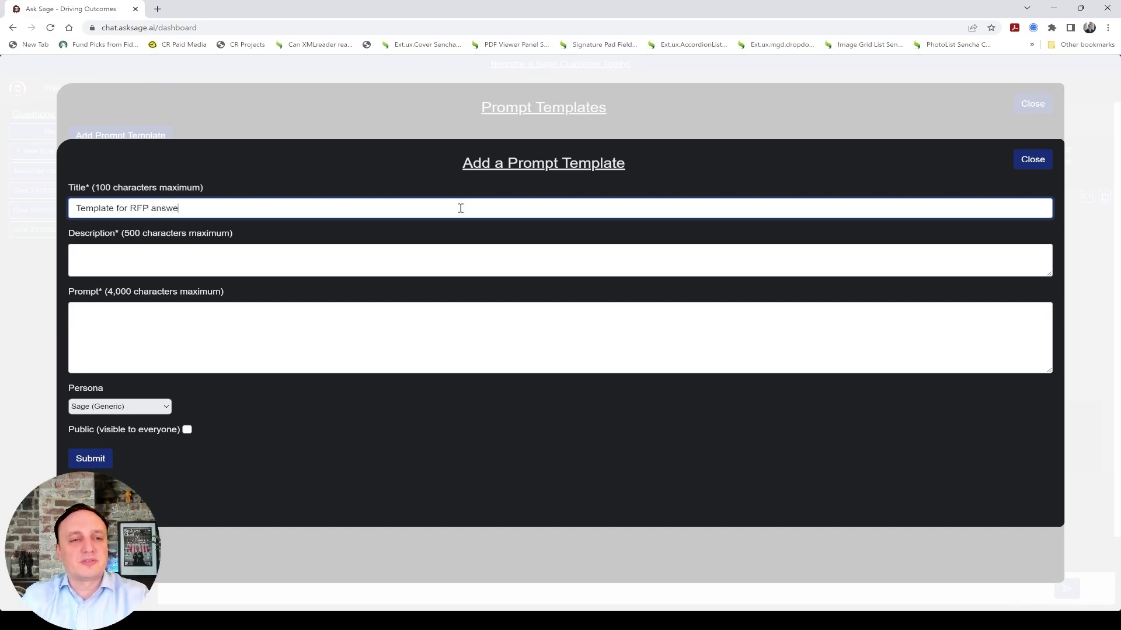
{"action": "key", "text": "Tab"}
{"action": "type", "text": "This is for RFP "}
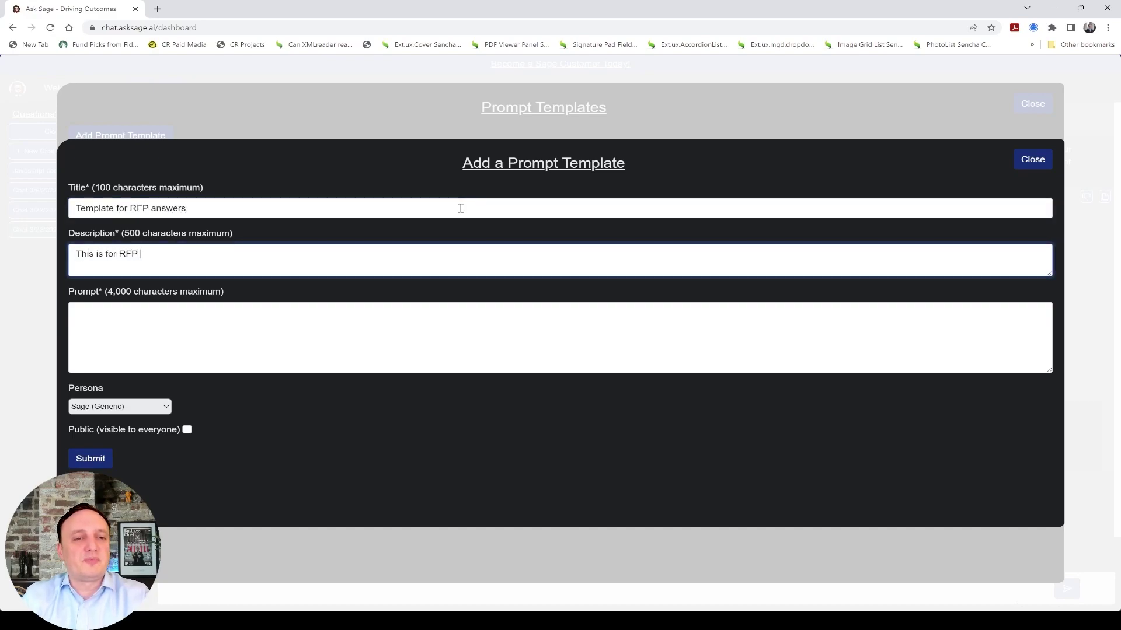
{"action": "type", "text": "answers for "}
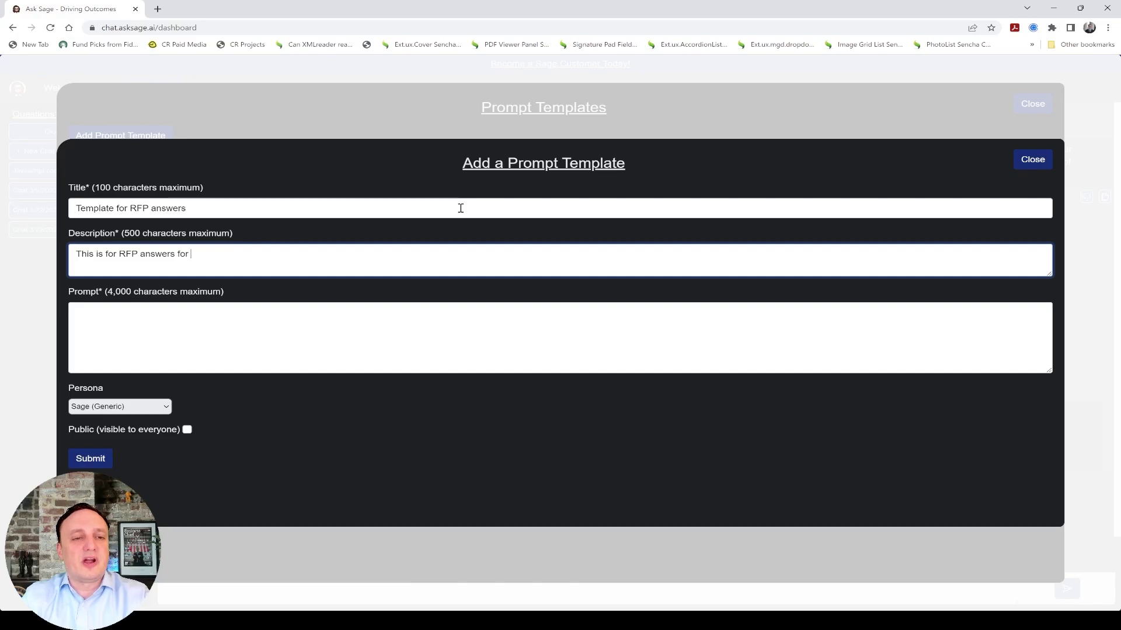
{"action": "type", "text": "DAF work"}
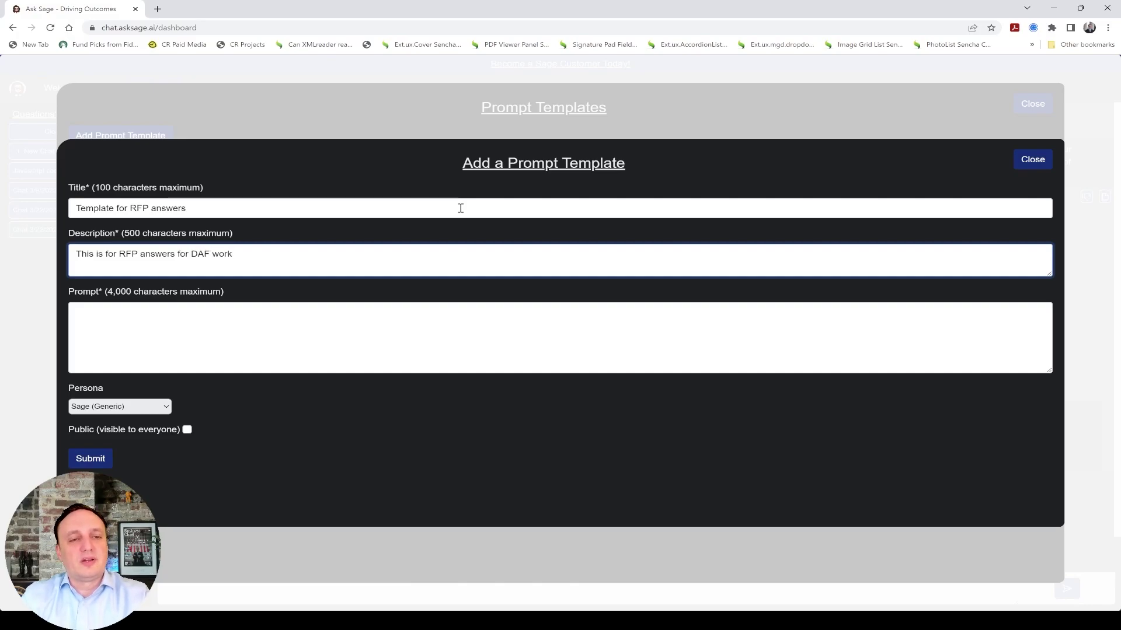
{"action": "key", "text": "ctrl+Left"}
{"action": "type", "text": "DevSecOps"}
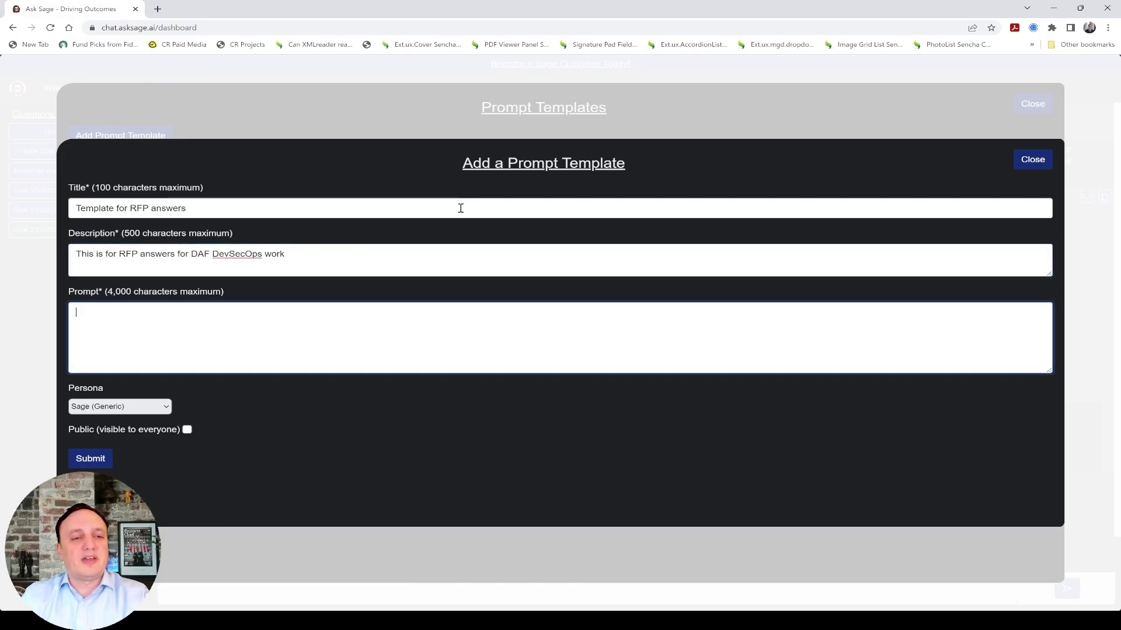
Step: Paste the refined RFP prompt as the template text, set persona to Contracting Officer, and submit
{"action": "type", "text": "Write a response to the Department of the Air Force's RFP for DevSecOps services, highlighting your company's expertise in the field and why you are the best choice for the project. Specifically, reference your experience creating the DoD Enterprise DevSecOps Reference Design and how it can be applied to the Air Force's needs. Additionally, highlight the expertise of your team, including Nic Chaillan, the founder of the DevSecOps initiative in DoD, and how their experience can benefit the Air Force's DevSecOps efforts"}
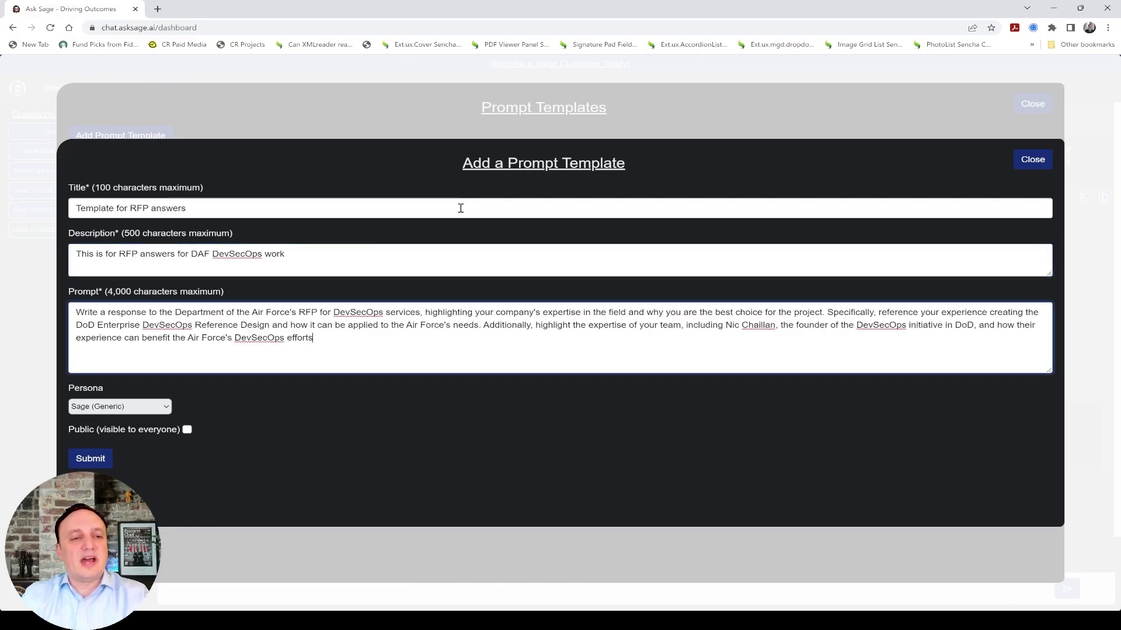
{"action": "left_click", "coordinate": [89, 461]}
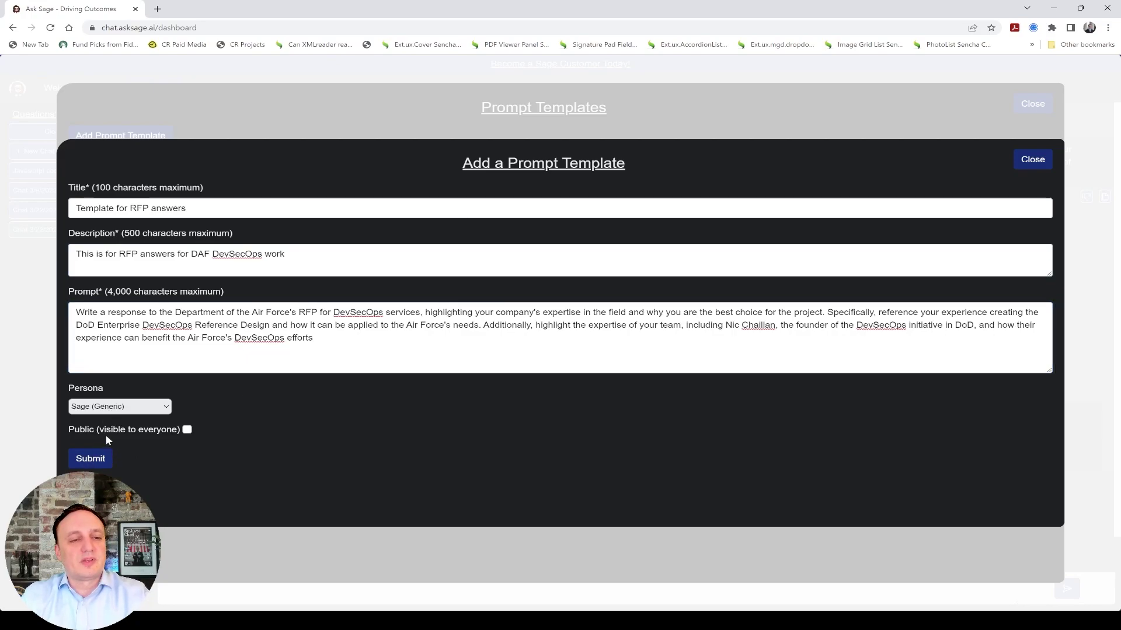
{"action": "left_click", "coordinate": [107, 436]}
{"action": "left_click", "coordinate": [94, 458]}
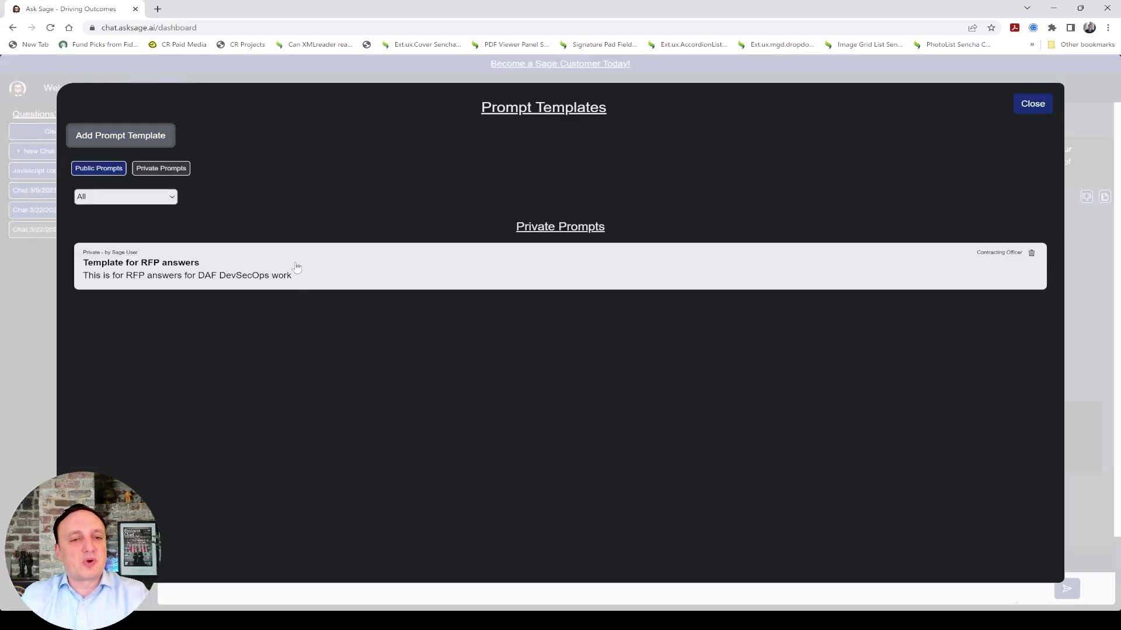
Step: Load the RFP template, then open a new chat and clear the loaded prompt from its message box
{"action": "left_click", "coordinate": [297, 267]}
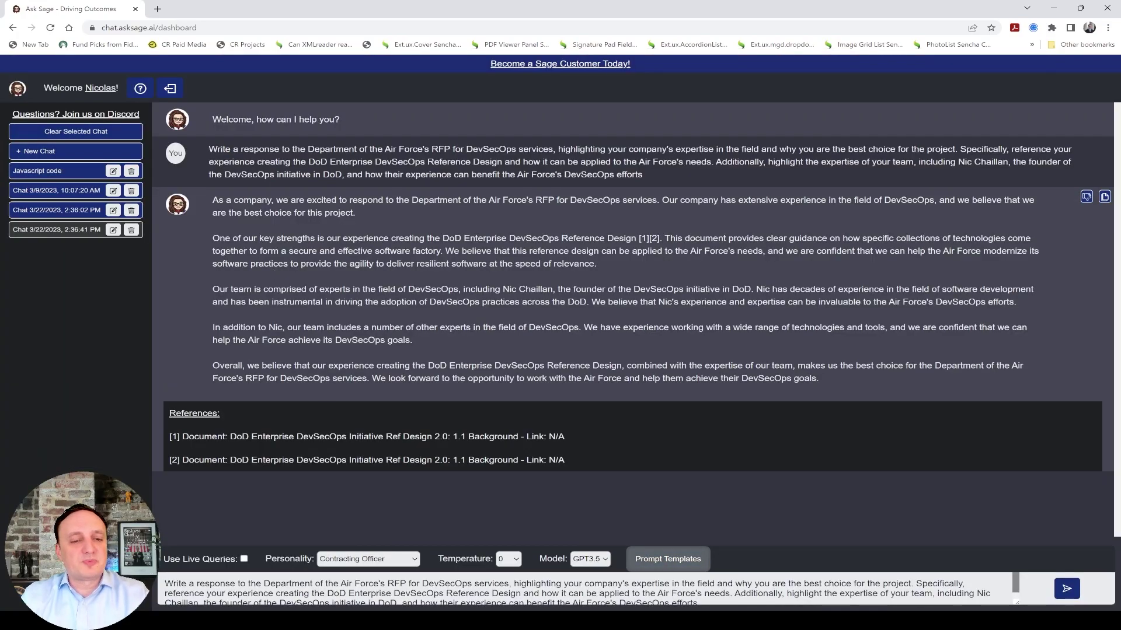
{"action": "left_click", "coordinate": [273, 592]}
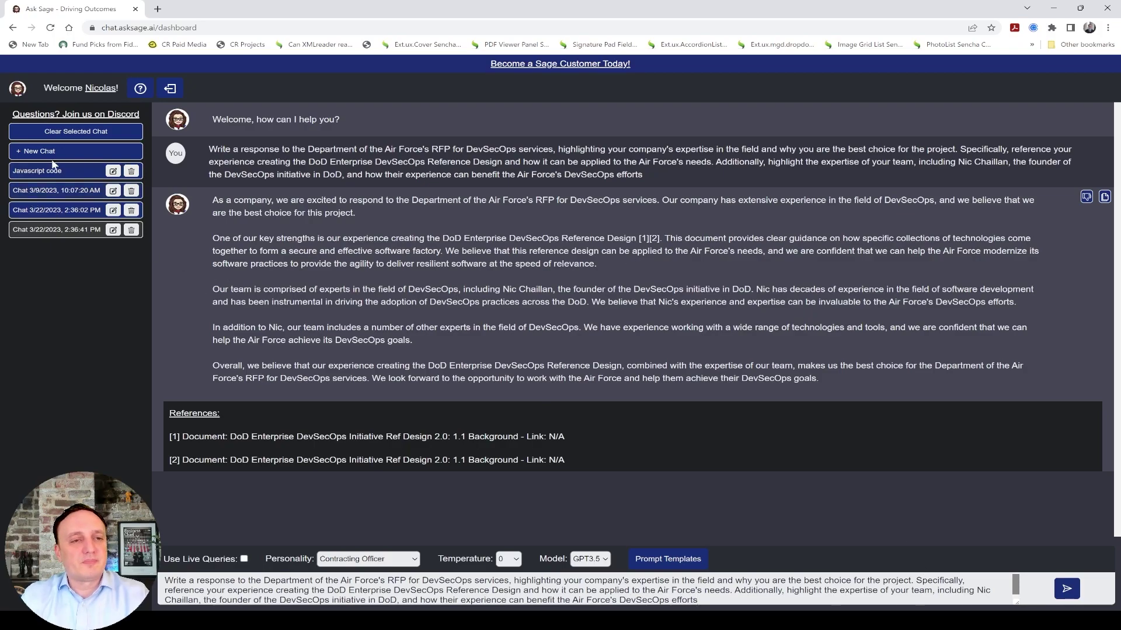
{"action": "left_click", "coordinate": [66, 157]}
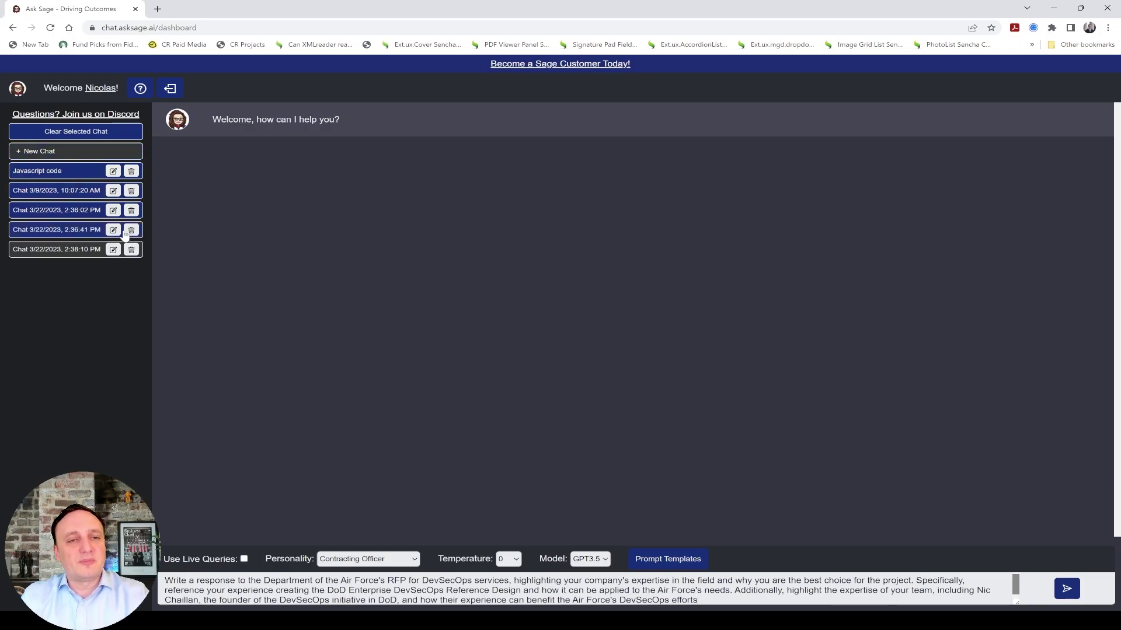
{"action": "triple_click", "coordinate": [369, 582]}
{"action": "key", "text": "BackSpace"}
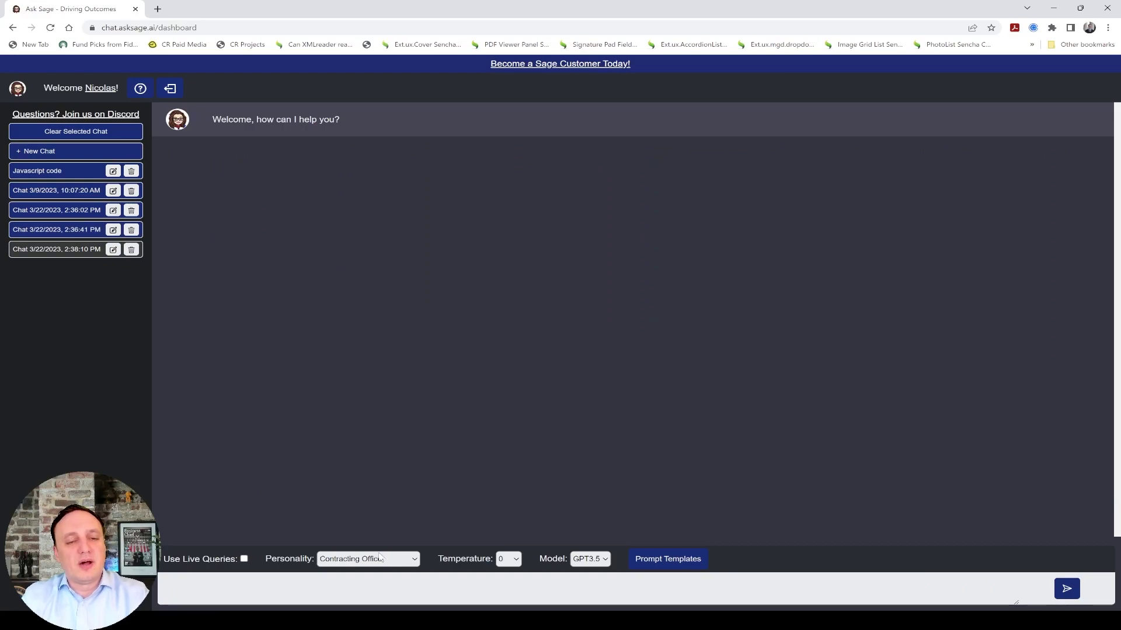